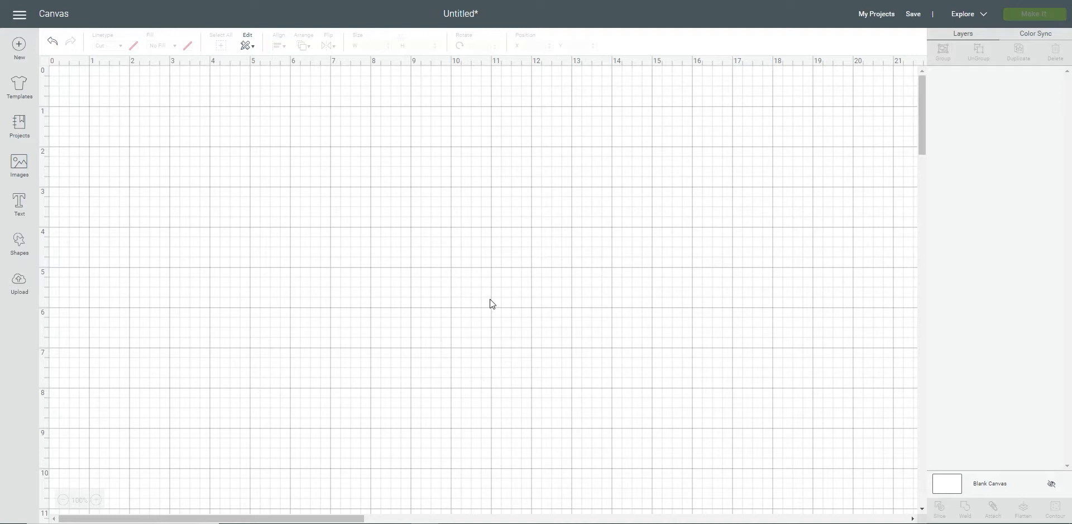
Add a star shape, enlarge it to about 8.9 inches wide and place it near the middle of the canvas.
{"action": "left_click", "coordinate": [19, 242]}
{"action": "left_click", "coordinate": [65, 296]}
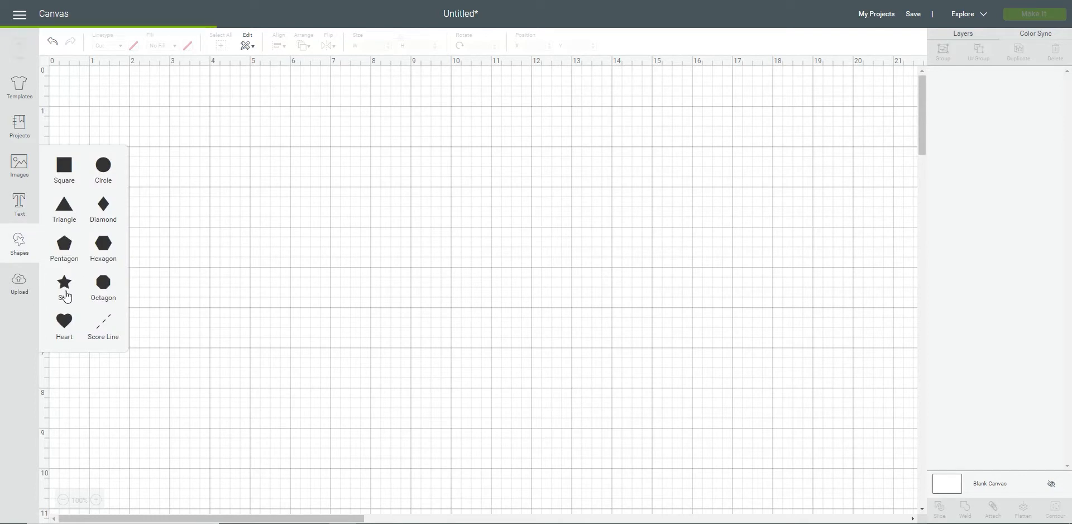
{"action": "left_click_drag", "start_coordinate": [181, 216], "coordinate": [425, 237]}
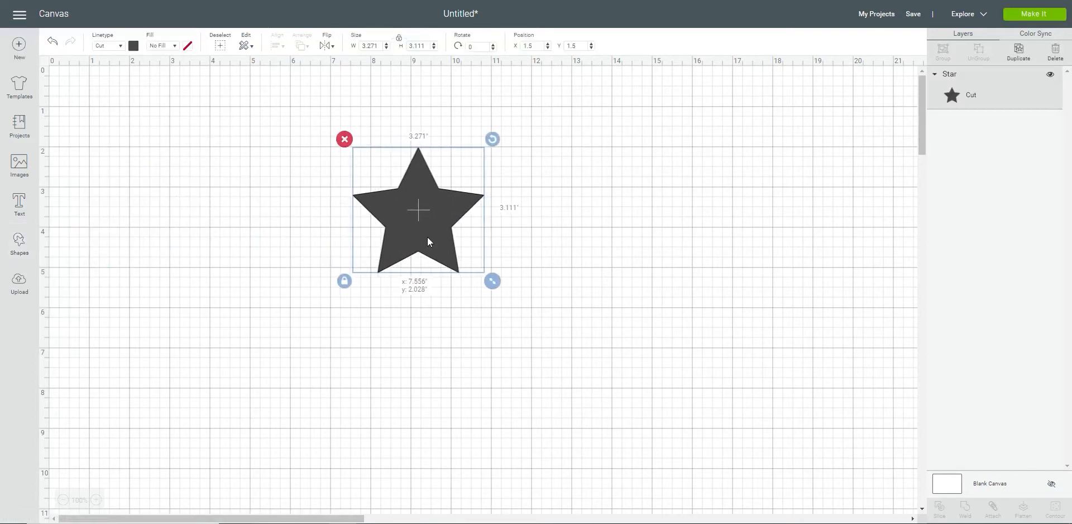
{"action": "left_click_drag", "start_coordinate": [495, 281], "coordinate": [724, 410]}
{"action": "left_click_drag", "start_coordinate": [574, 348], "coordinate": [531, 319]}
{"action": "left_click", "coordinate": [619, 418]}
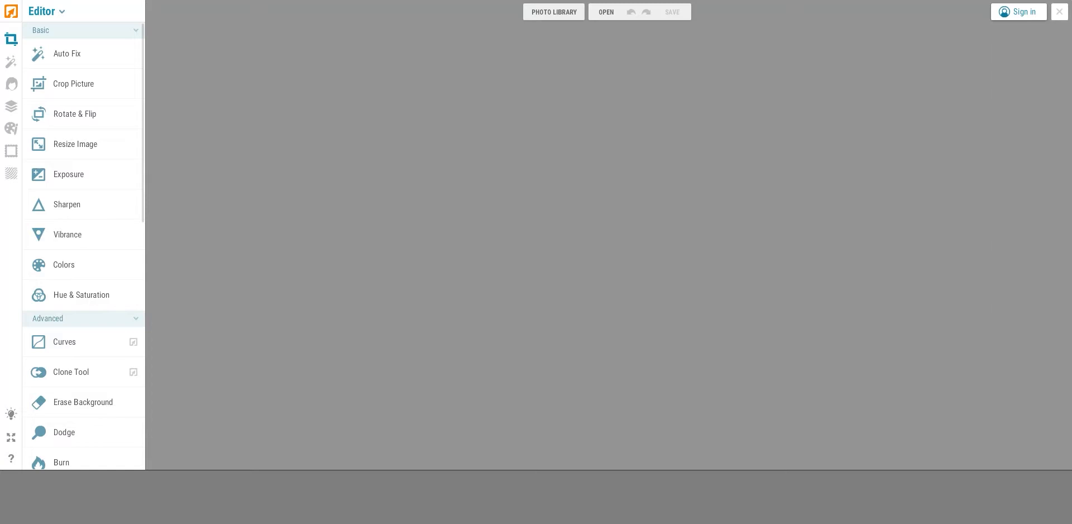
In iPiccy's Designer mode, add a text layer reading "Knockout" to the blank design.
{"action": "left_click", "coordinate": [45, 13]}
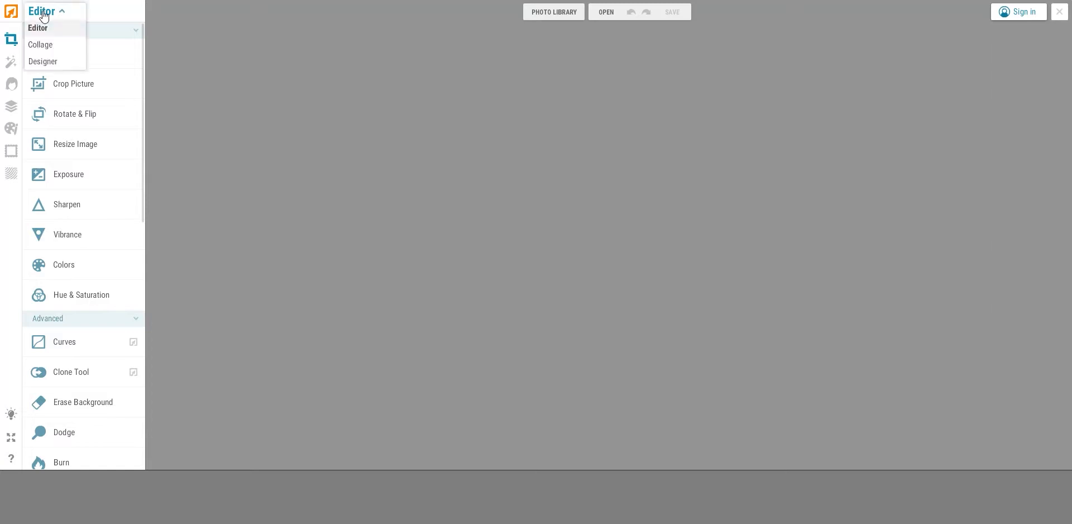
{"action": "left_click", "coordinate": [47, 63]}
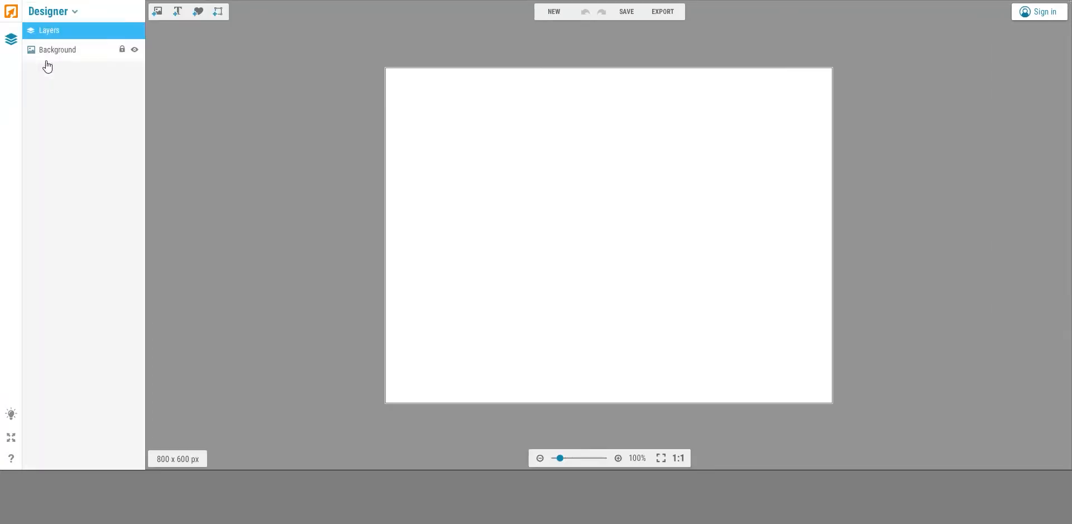
{"action": "left_click", "coordinate": [178, 12]}
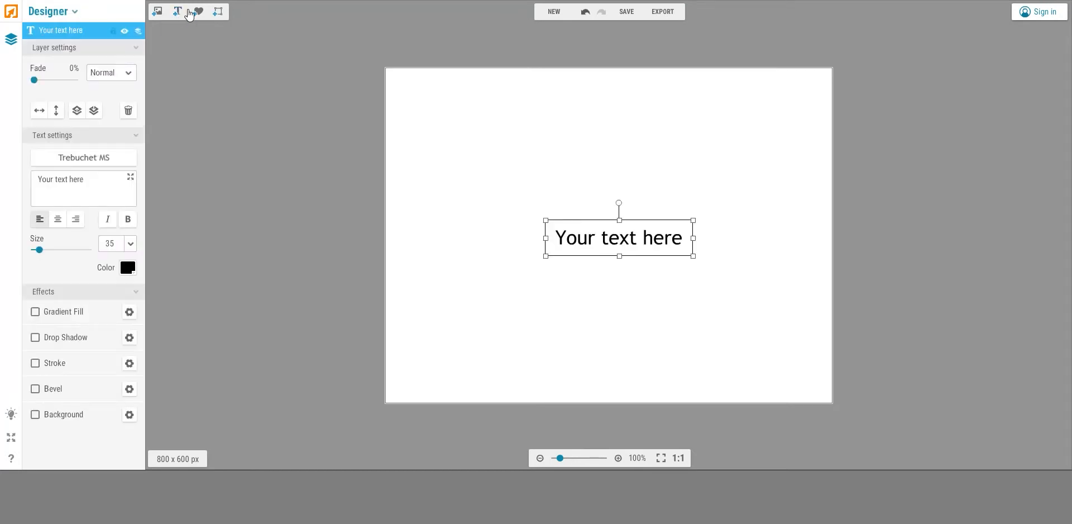
{"action": "left_click_drag", "start_coordinate": [72, 176], "coordinate": [37, 178]}
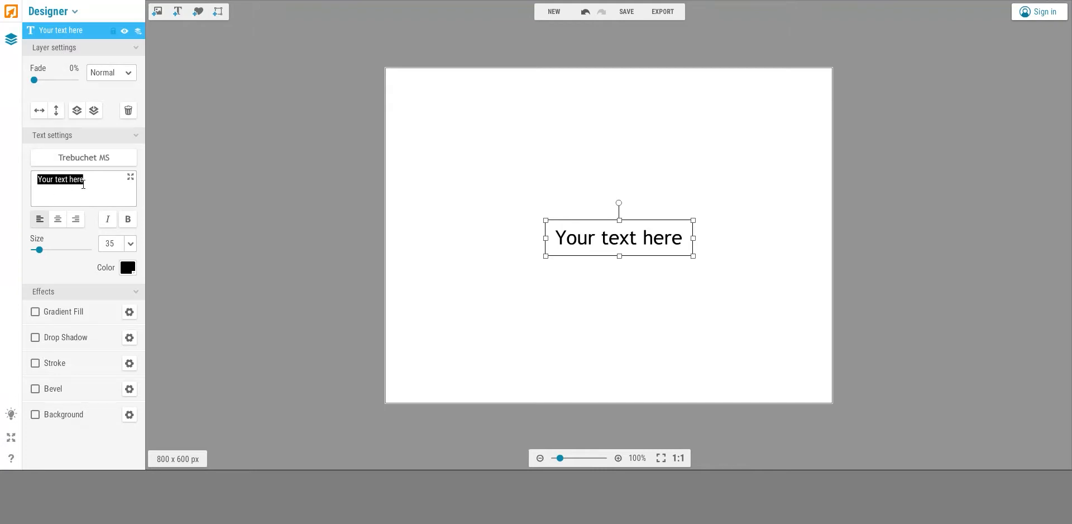
{"action": "type", "text": "K"}
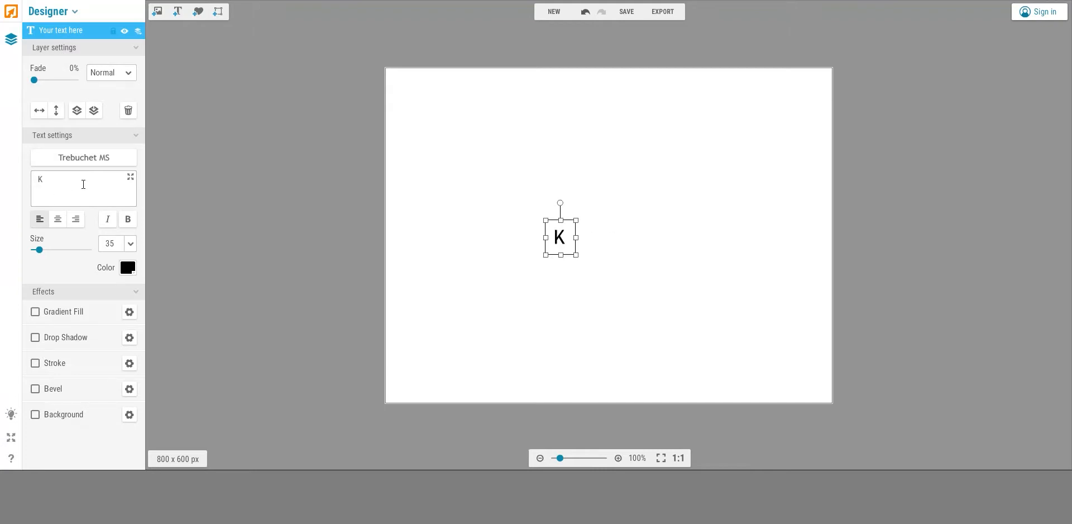
{"action": "type", "text": "nockout"}
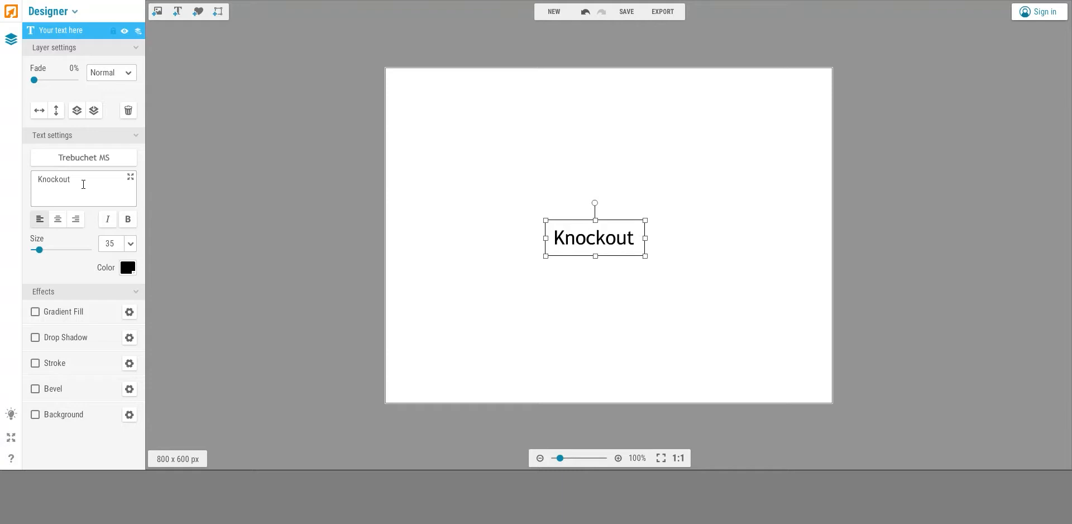
Set the Knockout text to size 150 in the Lobster font and place it in the upper half of the design.
{"action": "left_click", "coordinate": [117, 246]}
{"action": "type", "text": "0"}
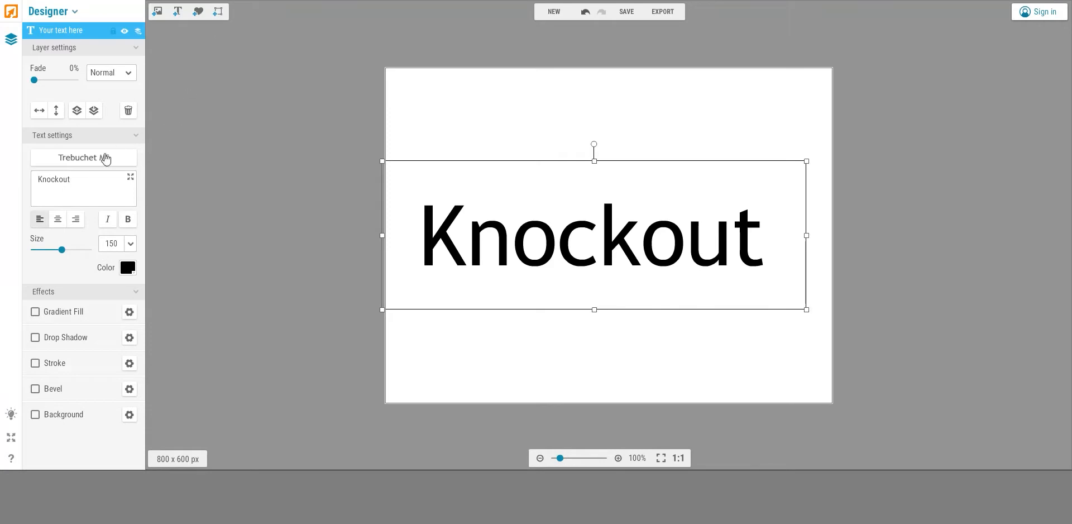
{"action": "left_click", "coordinate": [85, 158]}
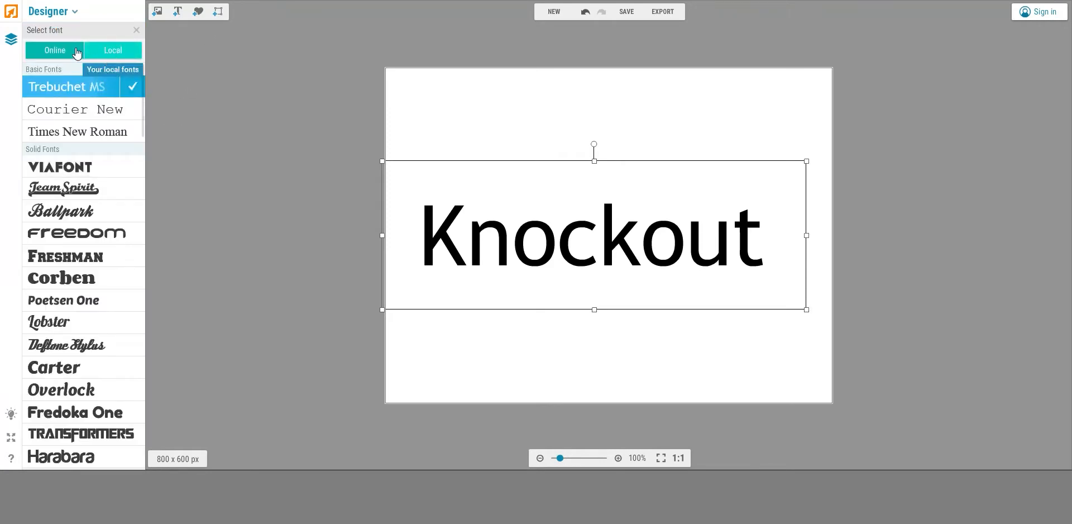
{"action": "left_click", "coordinate": [63, 322]}
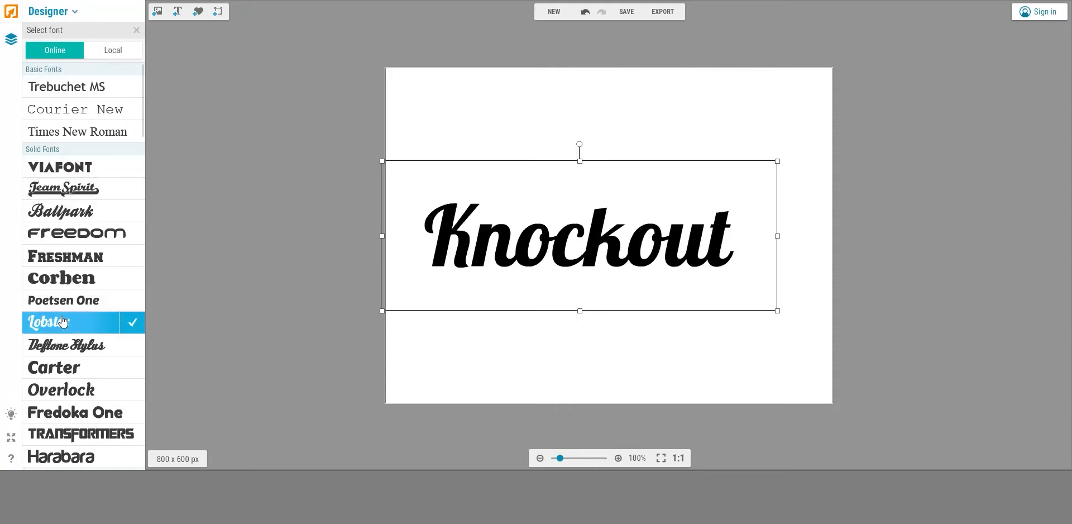
{"action": "left_click_drag", "start_coordinate": [596, 249], "coordinate": [629, 186]}
{"action": "left_click", "coordinate": [137, 31]}
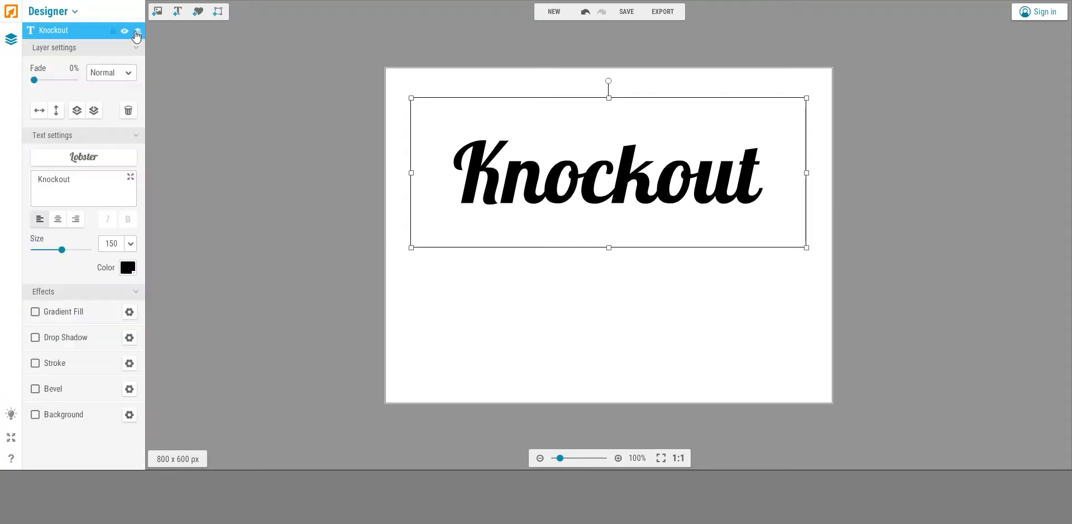
Duplicate the Knockout text layer and place the copy directly below the original.
{"action": "right_click", "coordinate": [641, 195]}
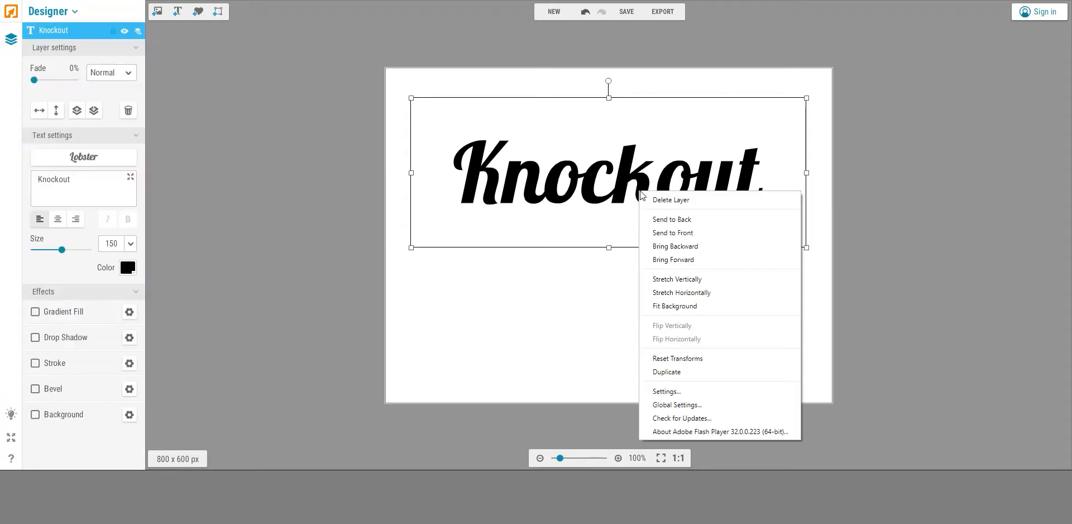
{"action": "left_click", "coordinate": [688, 372]}
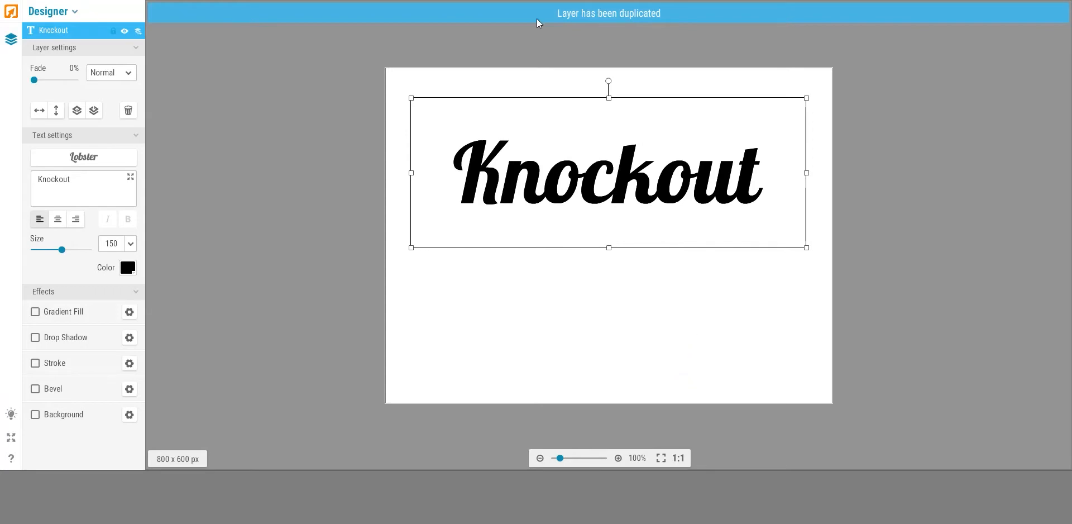
{"action": "left_click_drag", "start_coordinate": [630, 203], "coordinate": [622, 314]}
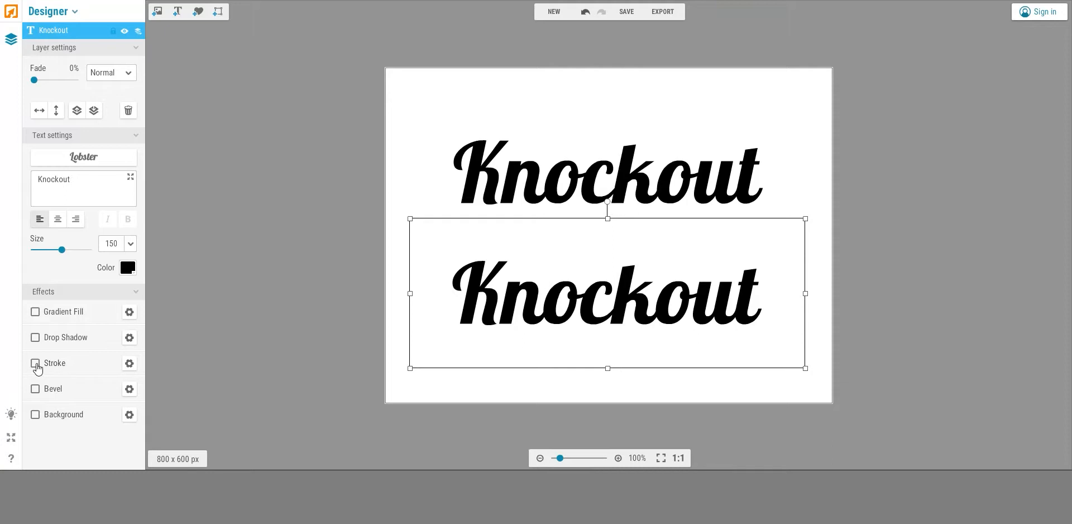
Apply a black stroke to the lower Knockout text.
{"action": "left_click", "coordinate": [36, 364]}
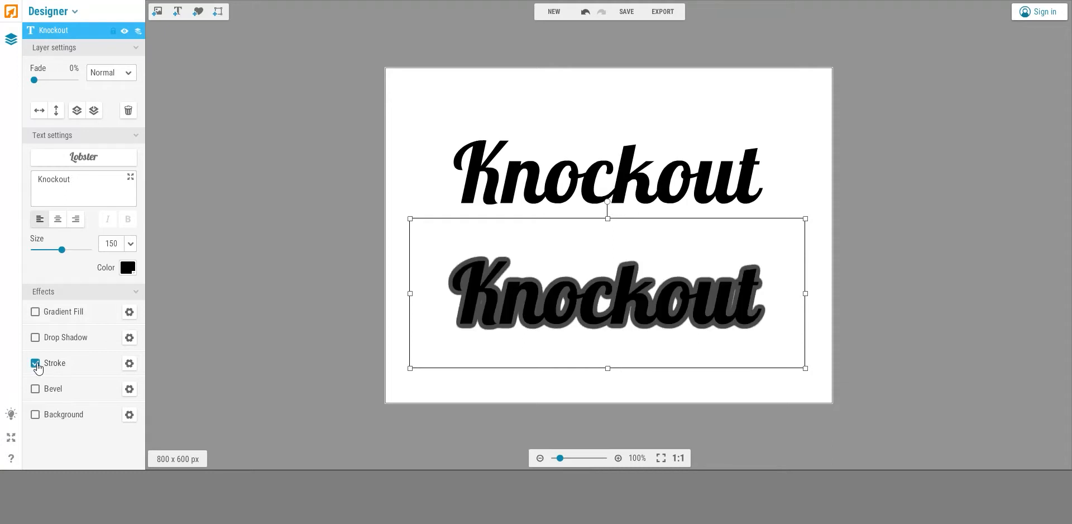
{"action": "left_click", "coordinate": [129, 363]}
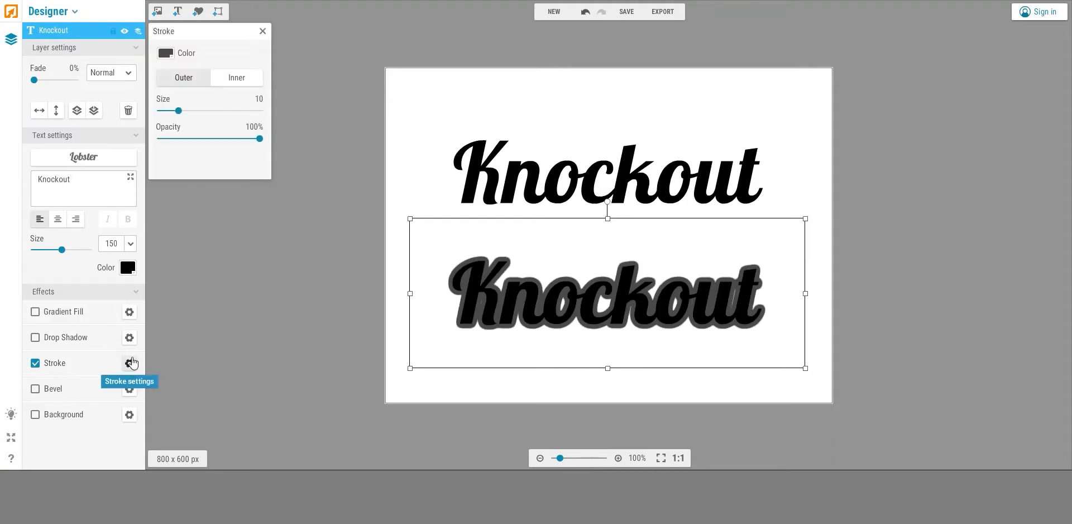
{"action": "left_click", "coordinate": [165, 53]}
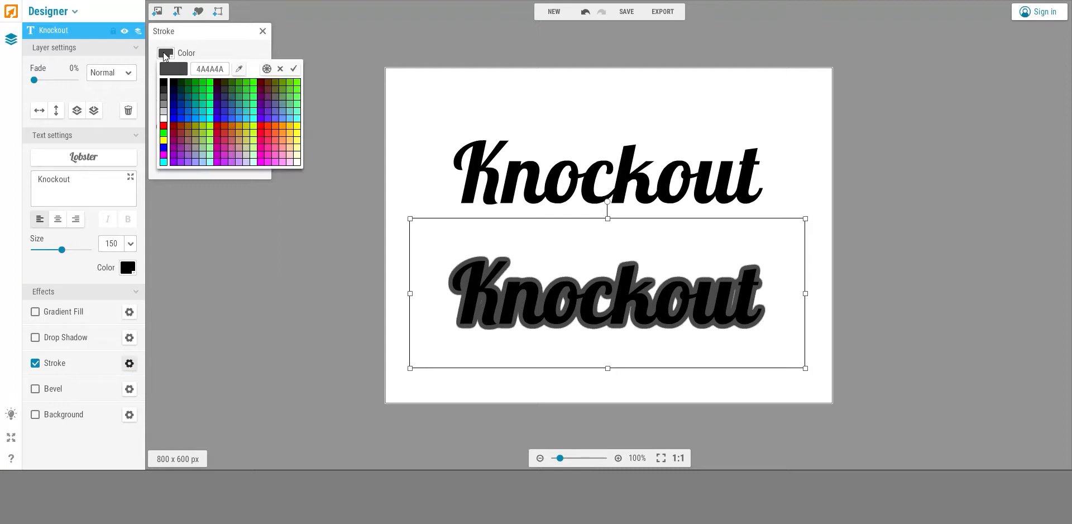
{"action": "left_click", "coordinate": [164, 82]}
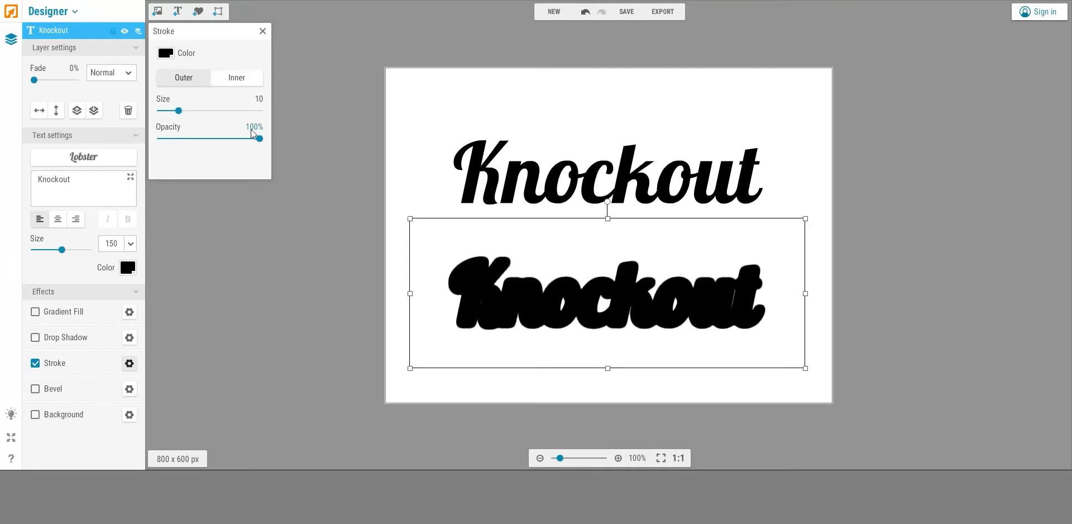
{"action": "left_click", "coordinate": [262, 31]}
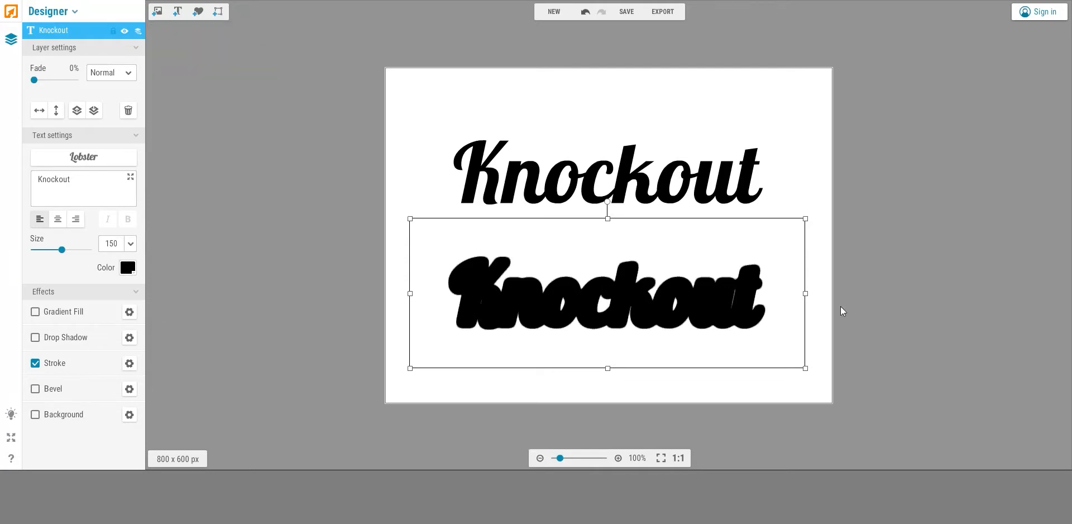
{"action": "left_click", "coordinate": [931, 229]}
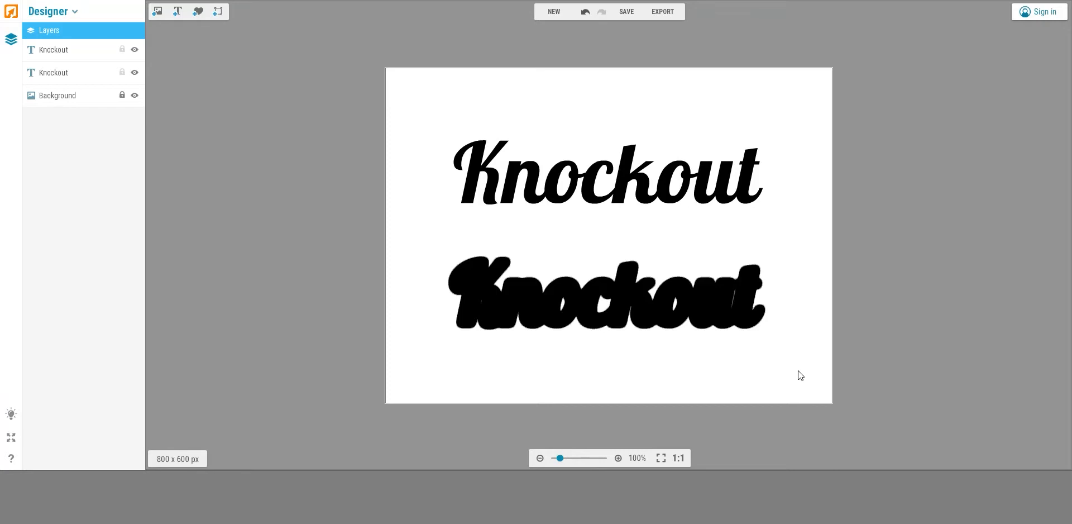
Export the design to the Editor, save it to the computer as the PNG file Design Text Sample 1 and close the photo.
{"action": "left_click", "coordinate": [663, 12]}
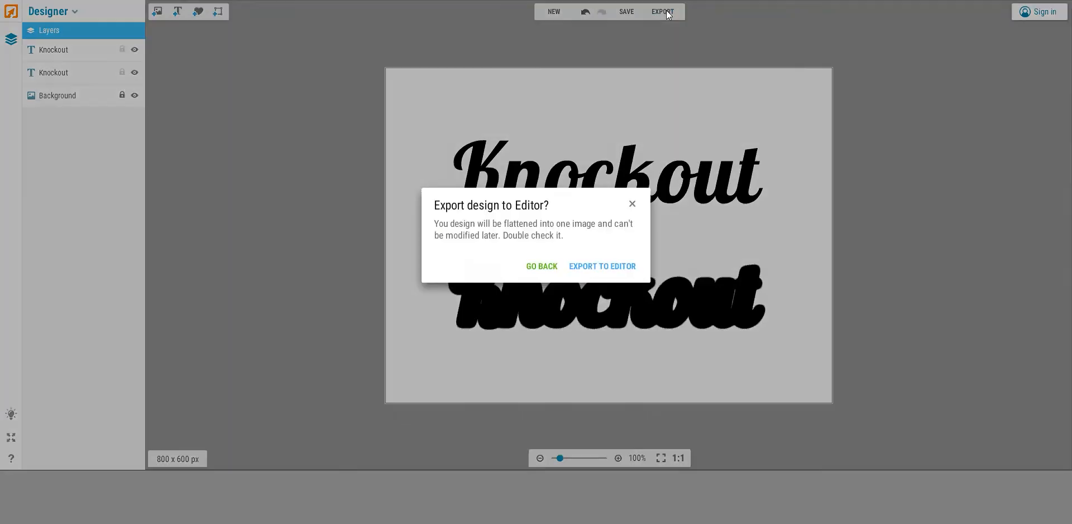
{"action": "left_click", "coordinate": [593, 268]}
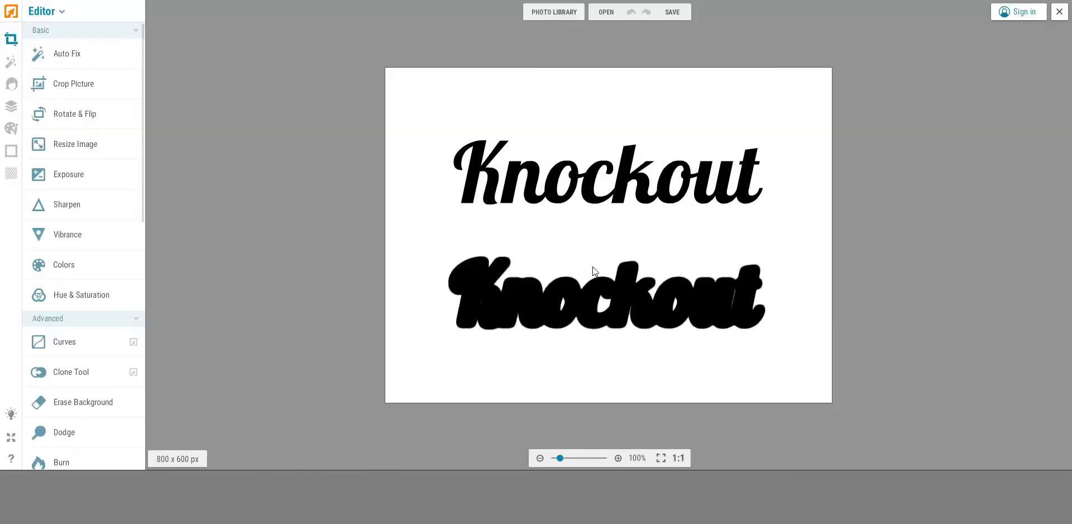
{"action": "left_click", "coordinate": [677, 13]}
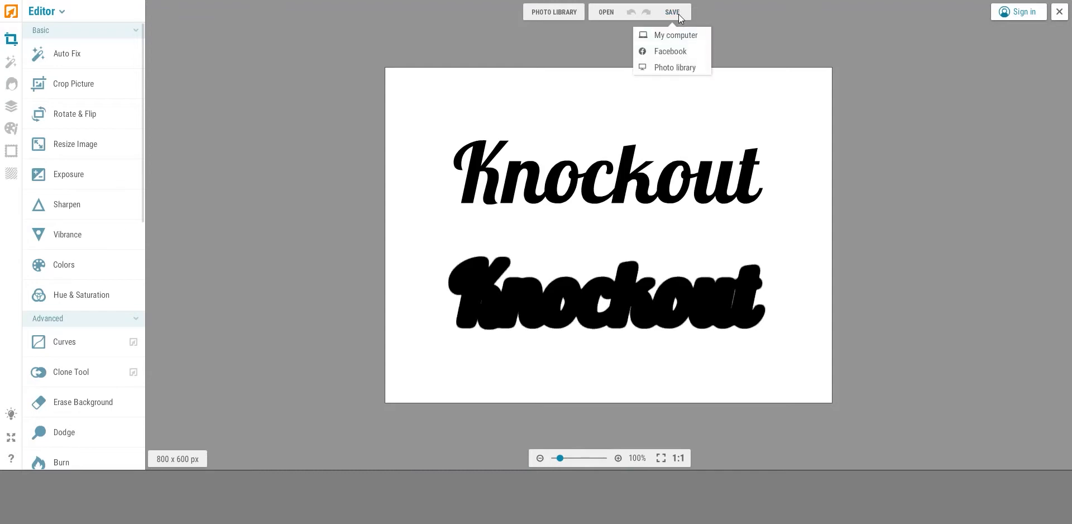
{"action": "left_click", "coordinate": [672, 36]}
{"action": "left_click", "coordinate": [617, 211]}
{"action": "left_click", "coordinate": [622, 250]}
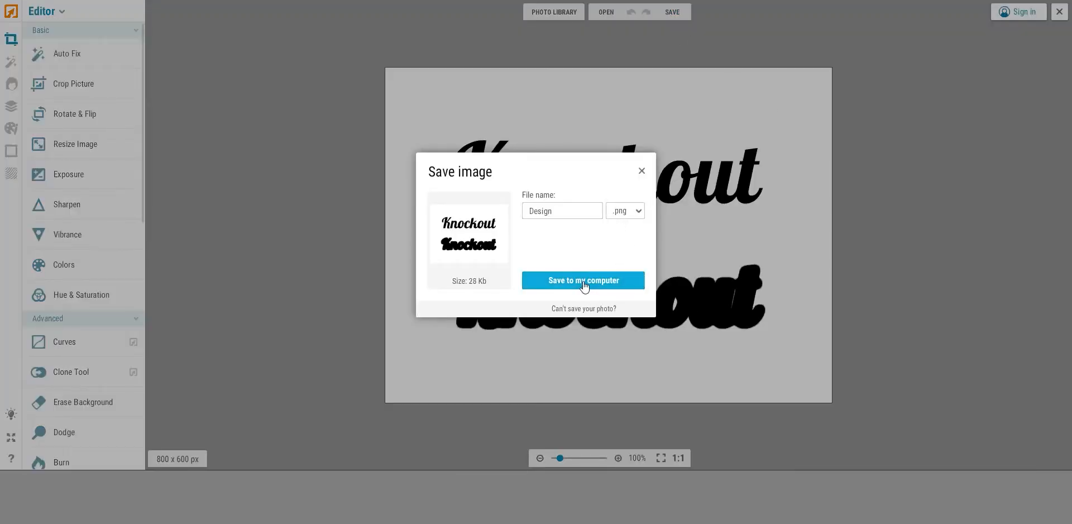
{"action": "left_click", "coordinate": [585, 285]}
{"action": "left_click", "coordinate": [131, 266]}
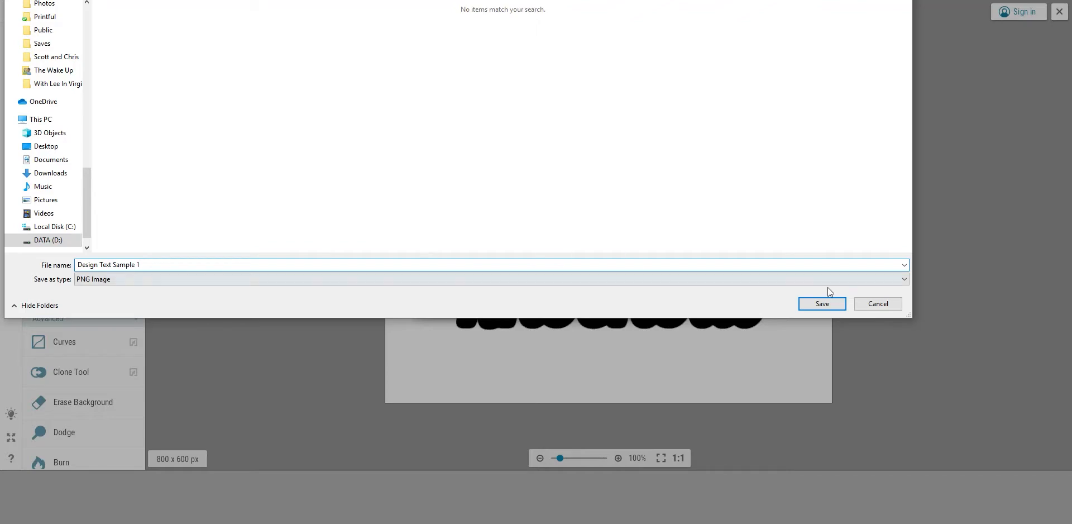
{"action": "left_click", "coordinate": [825, 305]}
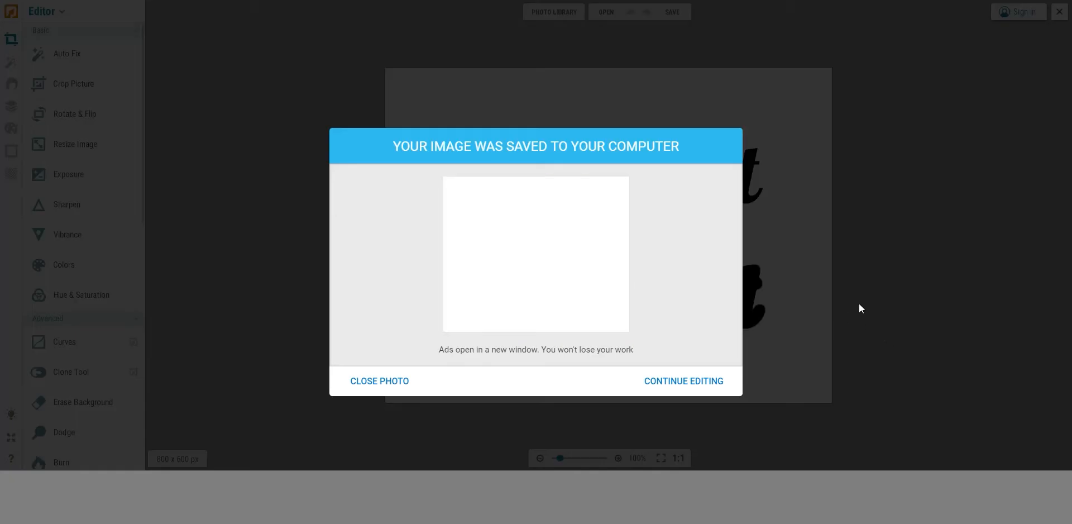
{"action": "left_click", "coordinate": [396, 380]}
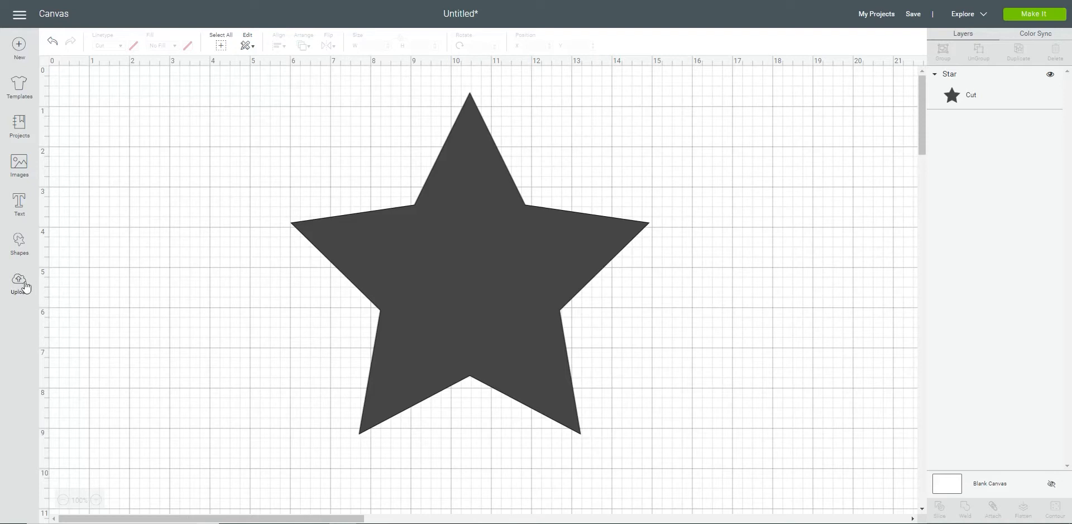
In Cricut Design Space, upload the Design Text Sample 1 image with the image type Moderately complex.
{"action": "left_click", "coordinate": [22, 289]}
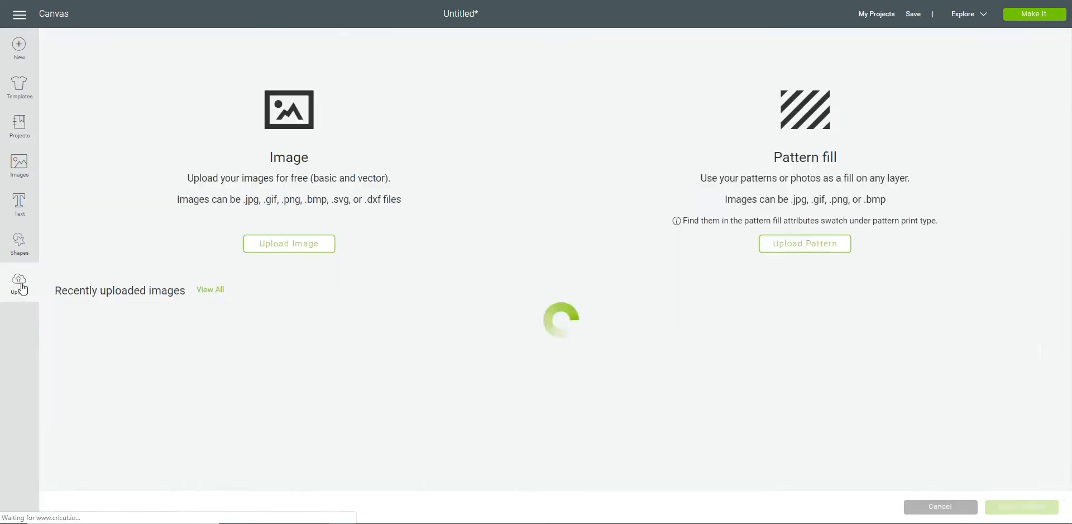
{"action": "left_click", "coordinate": [270, 244]}
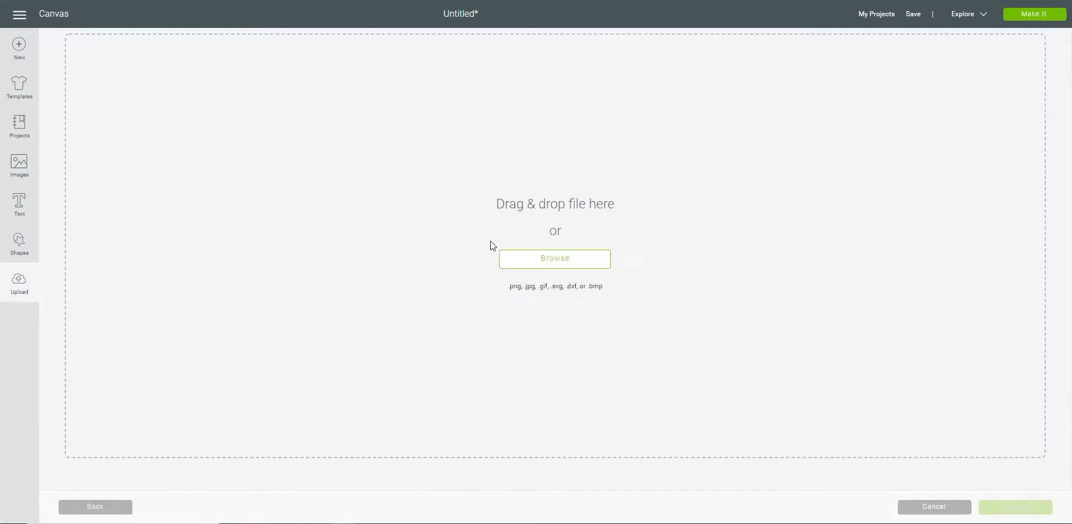
{"action": "left_click", "coordinate": [552, 271]}
{"action": "left_click", "coordinate": [130, 26]}
{"action": "left_click", "coordinate": [819, 308]}
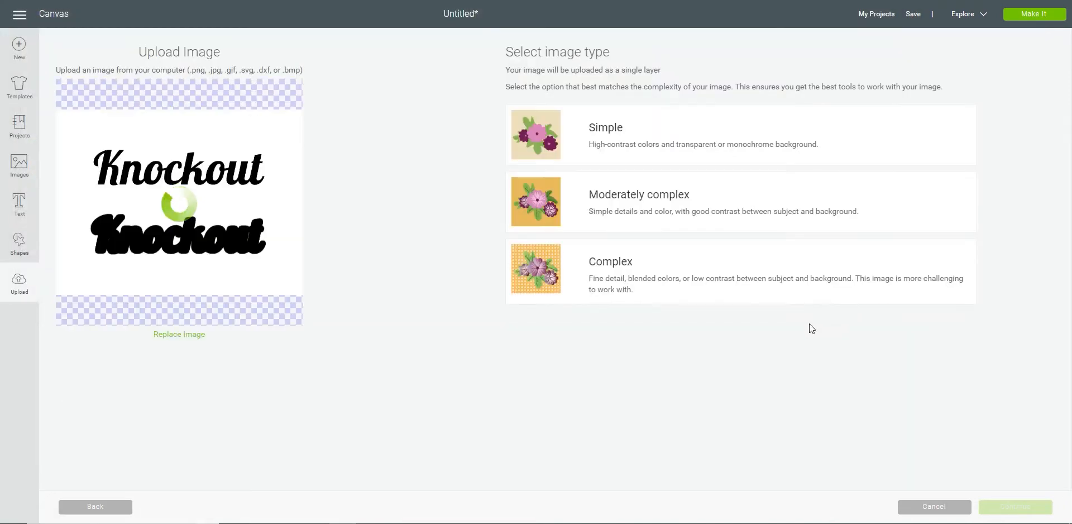
{"action": "left_click", "coordinate": [594, 200]}
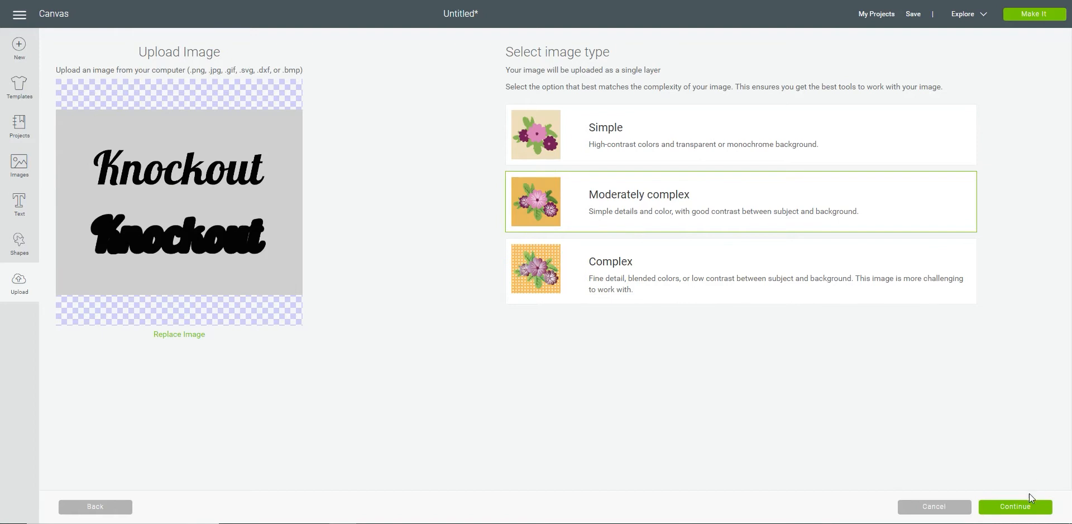
{"action": "left_click", "coordinate": [1029, 513]}
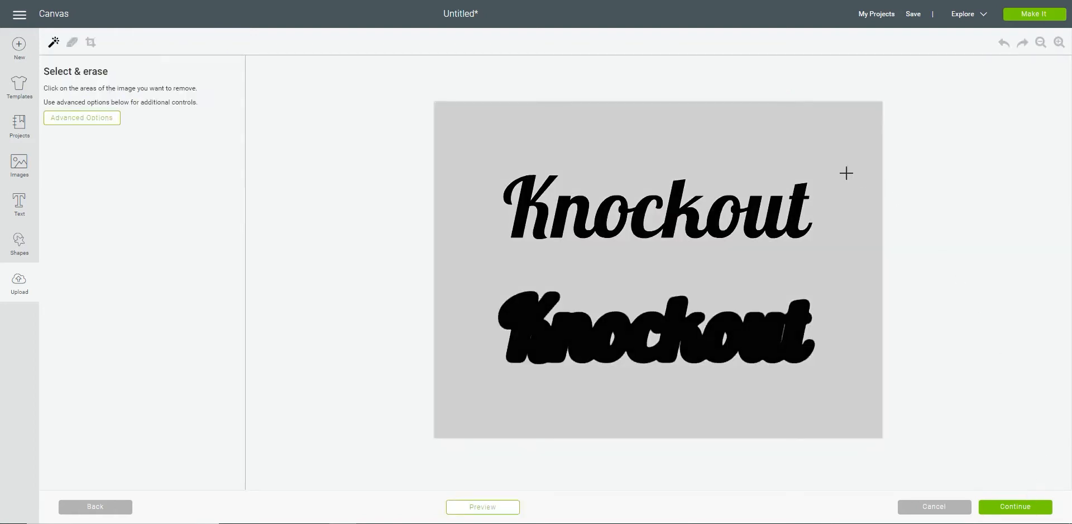
Erase the image background and the enclosed areas inside both letters o of the plain Knockout text, and continue.
{"action": "left_click", "coordinate": [844, 172]}
{"action": "left_click", "coordinate": [610, 218]}
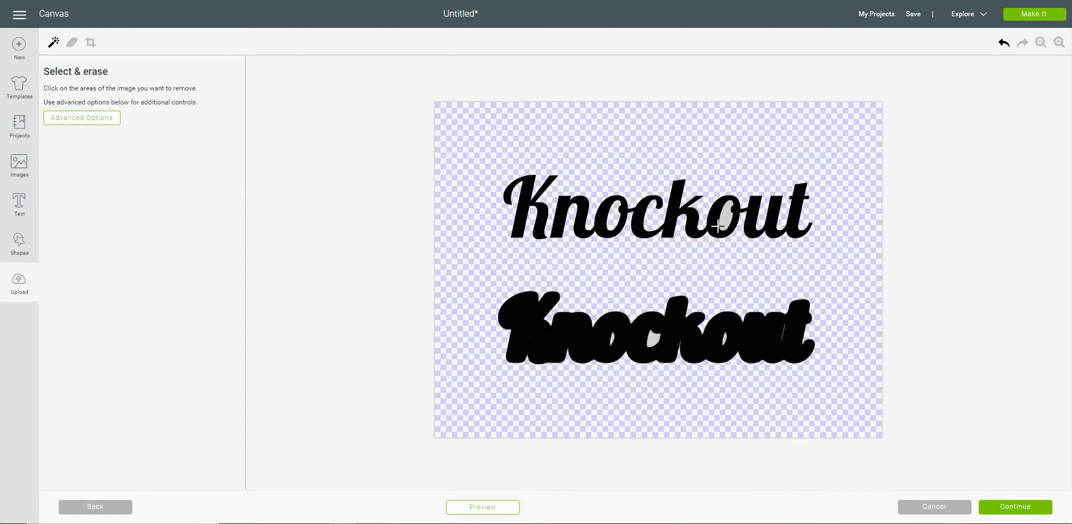
{"action": "left_click", "coordinate": [726, 215]}
{"action": "left_click", "coordinate": [1035, 506]}
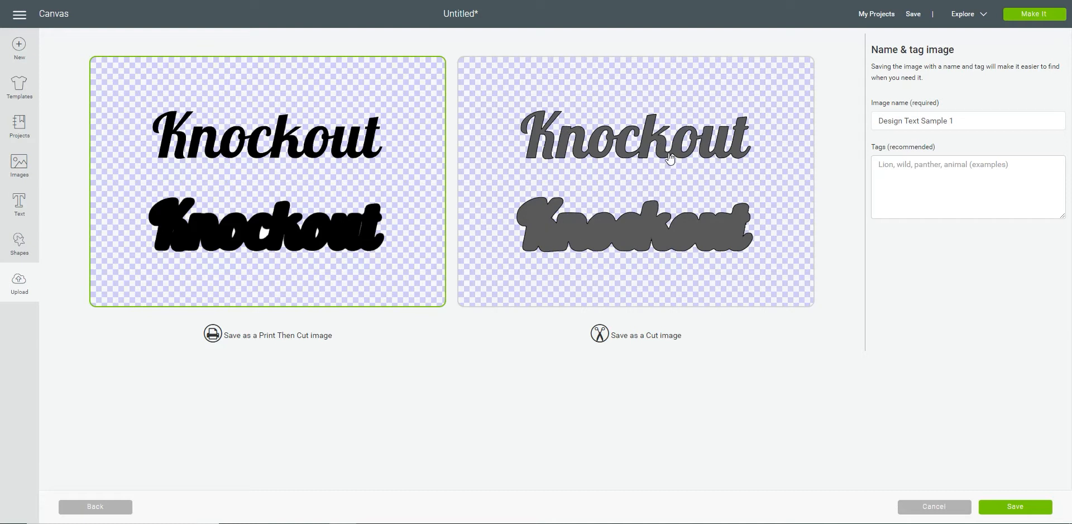
Save the upload as a Cut image and insert Design Text Sample 1 into the canvas.
{"action": "left_click", "coordinate": [675, 244]}
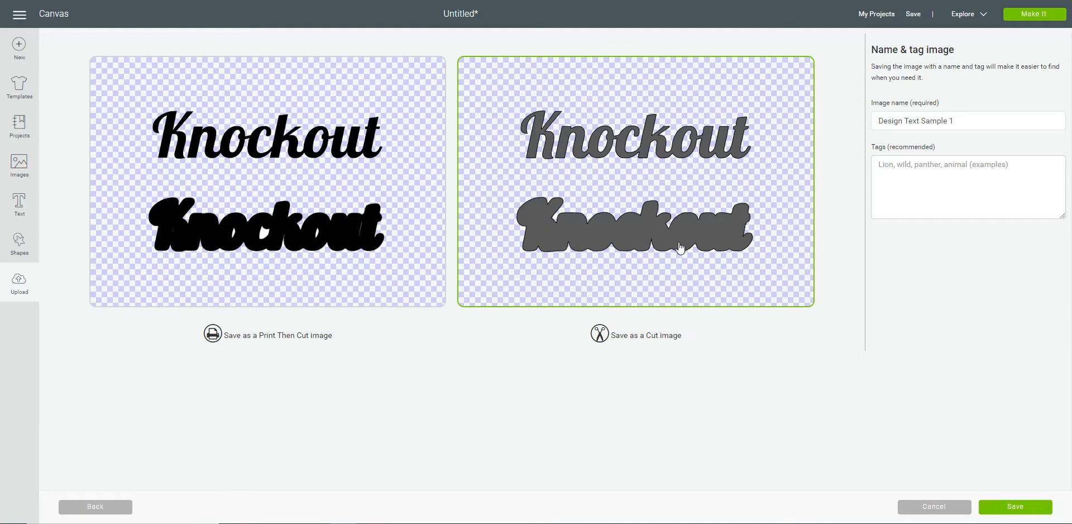
{"action": "left_click", "coordinate": [1010, 507]}
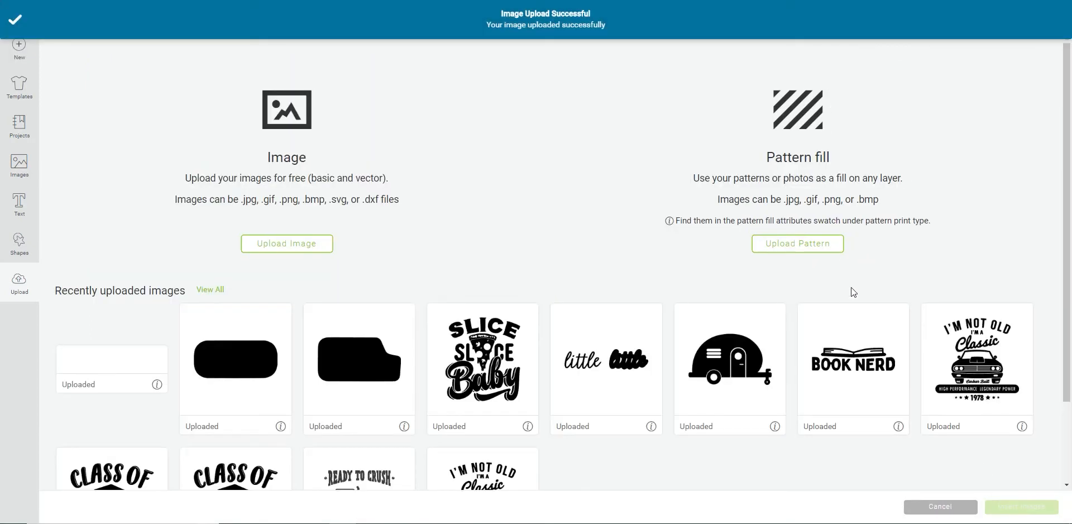
{"action": "left_click", "coordinate": [102, 368]}
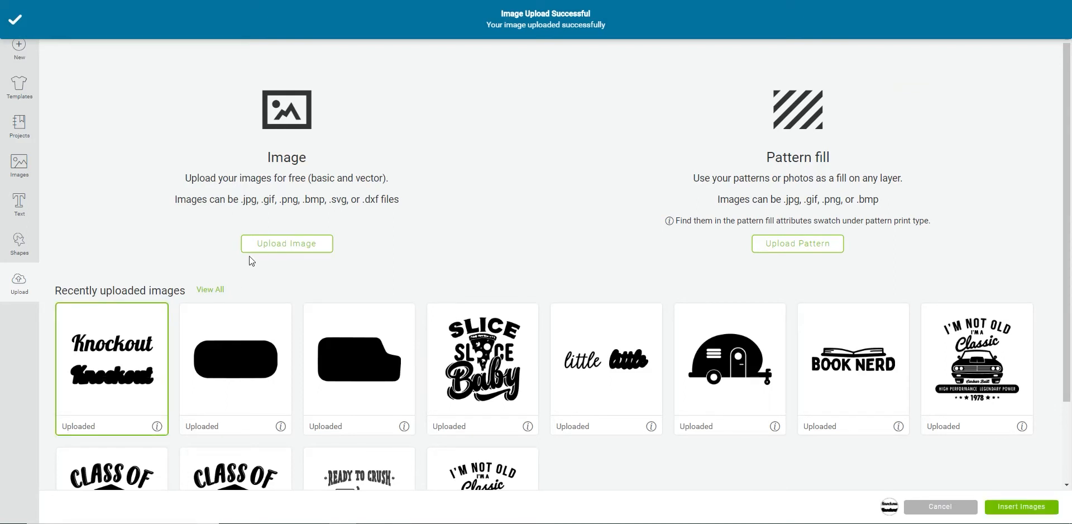
{"action": "left_click", "coordinate": [1040, 511]}
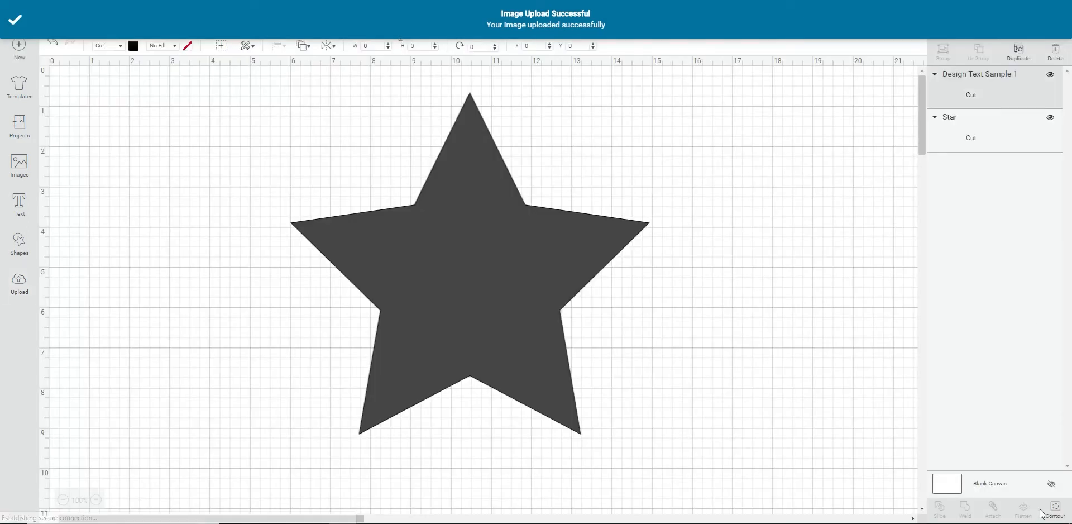
Move the star and the Knockout image apart on the canvas, and place a duplicate of the Knockout image below the original.
{"action": "left_click", "coordinate": [560, 254]}
{"action": "left_click_drag", "start_coordinate": [524, 257], "coordinate": [820, 245]}
{"action": "left_click_drag", "start_coordinate": [326, 312], "coordinate": [278, 247]}
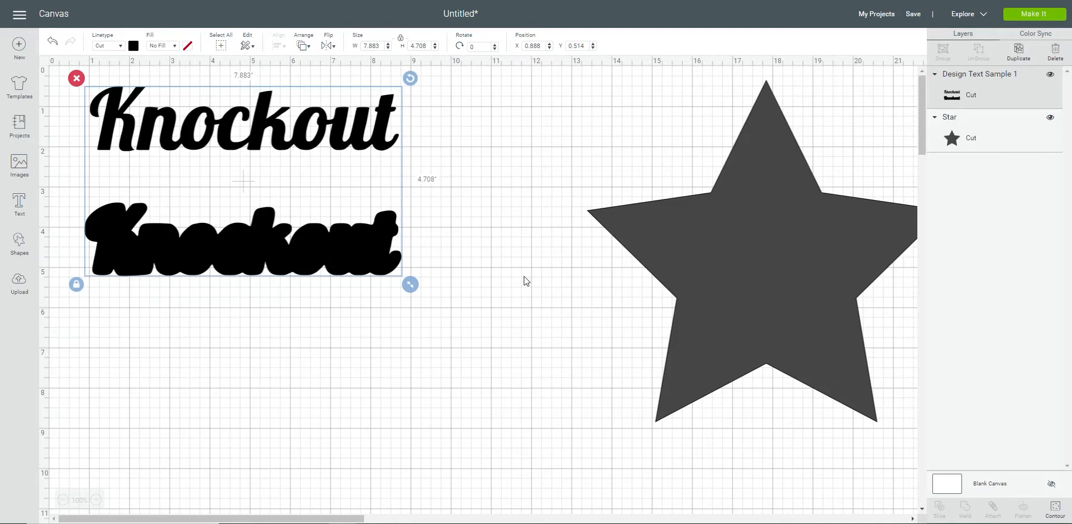
{"action": "key", "text": "ctrl+d"}
{"action": "left_click_drag", "start_coordinate": [384, 257], "coordinate": [352, 458]}
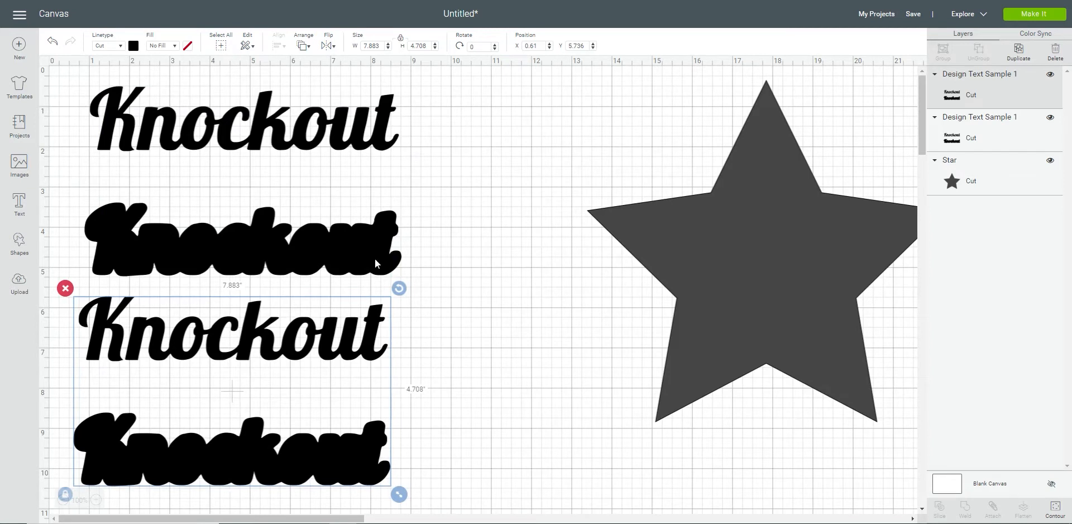
Hide the contour of the thick stroked Knockout text in the upper copy, leaving only its plain text.
{"action": "left_click", "coordinate": [351, 147]}
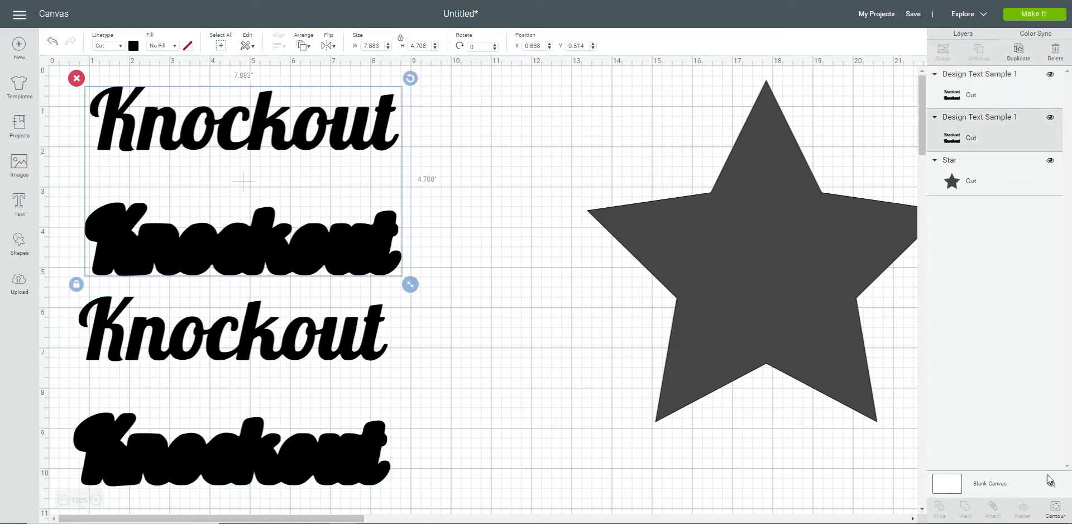
{"action": "left_click", "coordinate": [1056, 509]}
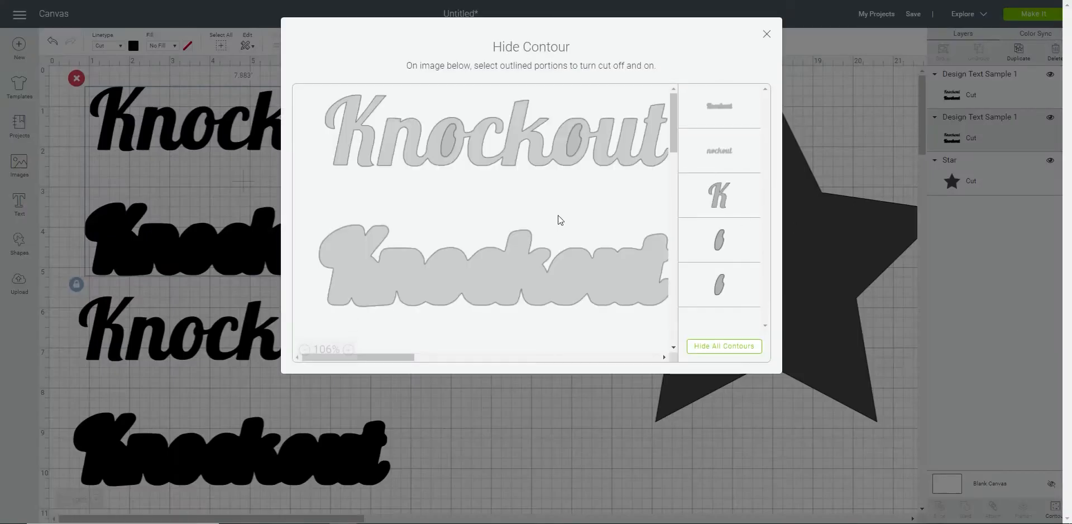
{"action": "left_click", "coordinate": [388, 273]}
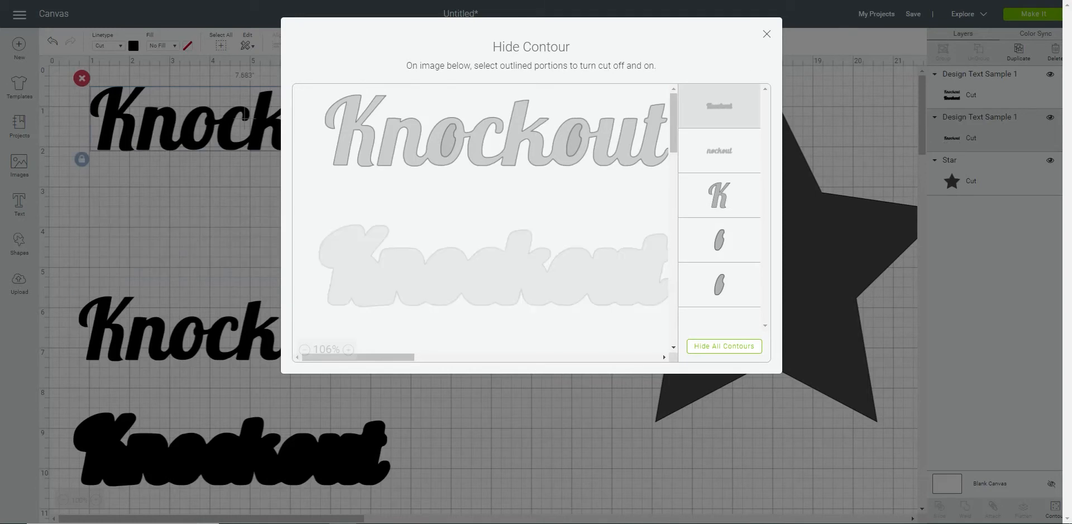
{"action": "left_click", "coordinate": [767, 34]}
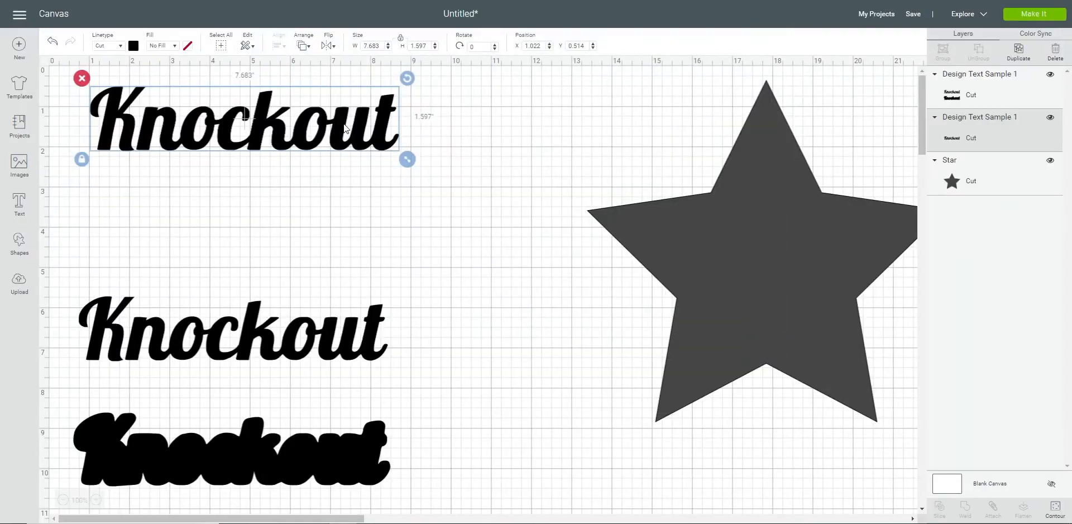
Move the lower copy up and hide all contours of its plain text, including both o centres, leaving only the stroked text.
{"action": "left_click", "coordinate": [333, 351]}
{"action": "left_click_drag", "start_coordinate": [333, 352], "coordinate": [335, 240]}
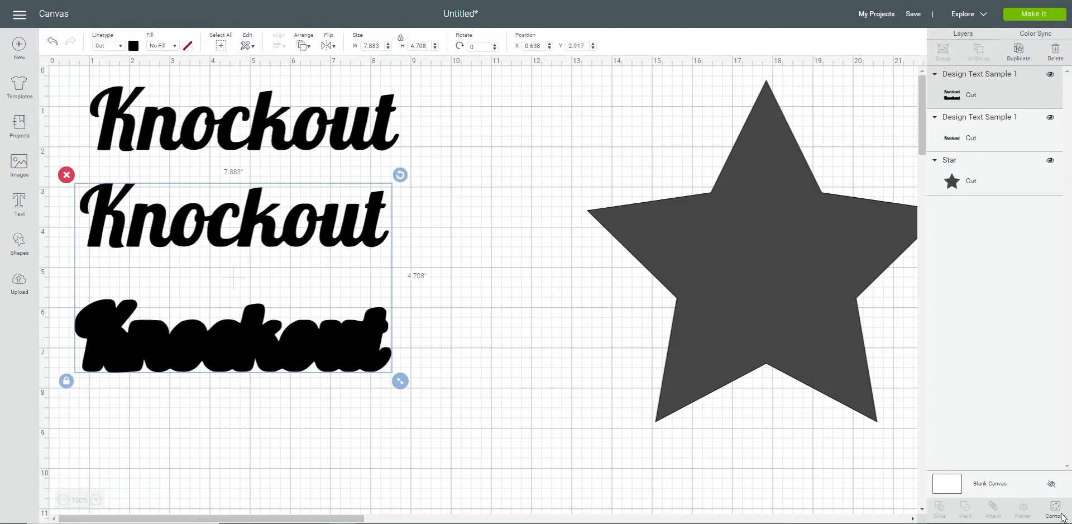
{"action": "left_click", "coordinate": [1060, 516]}
{"action": "left_click", "coordinate": [352, 134]}
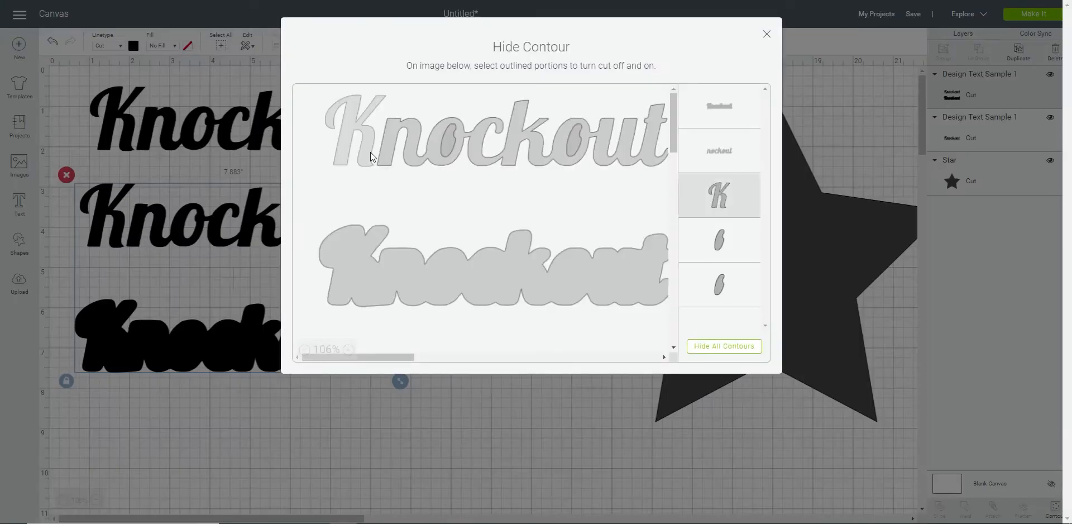
{"action": "left_click", "coordinate": [410, 149]}
{"action": "left_click", "coordinate": [446, 148]}
{"action": "left_click", "coordinate": [577, 144]}
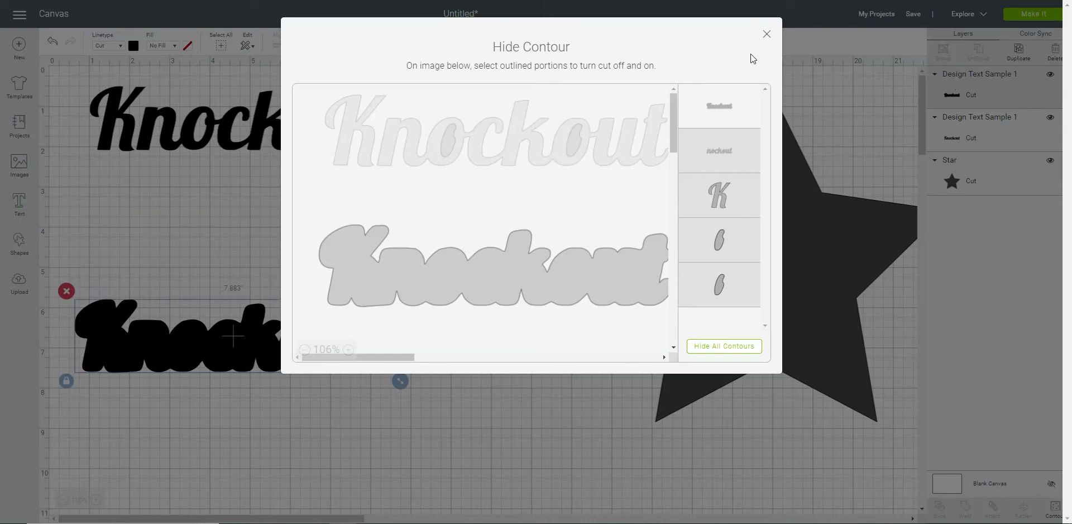
{"action": "left_click", "coordinate": [767, 34]}
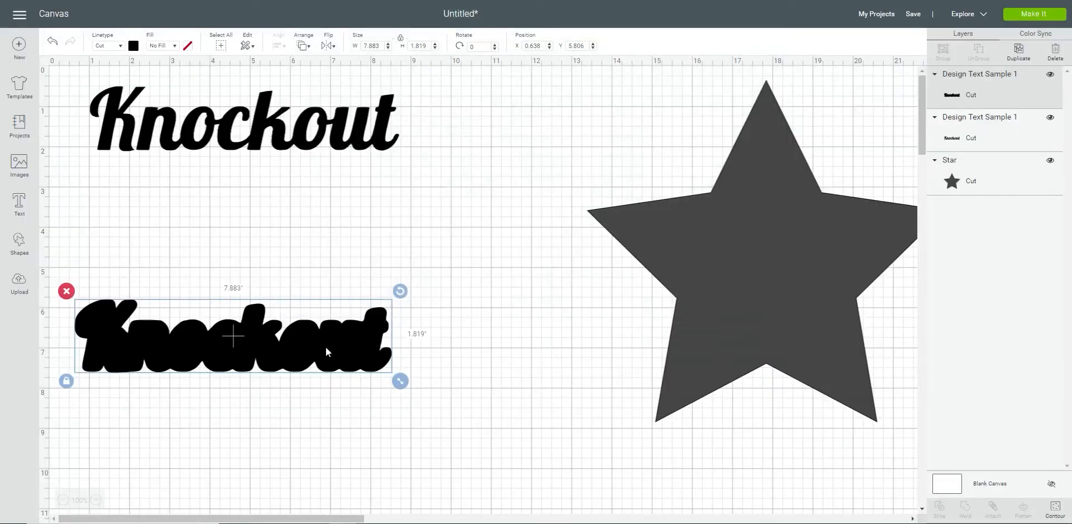
Place both Knockout texts over the star, center all three objects on each other and move them to the middle of the canvas.
{"action": "left_click_drag", "start_coordinate": [317, 348], "coordinate": [798, 274]}
{"action": "left_click_drag", "start_coordinate": [261, 135], "coordinate": [776, 300]}
{"action": "left_click", "coordinate": [839, 462]}
{"action": "left_click_drag", "start_coordinate": [862, 465], "coordinate": [628, 159]}
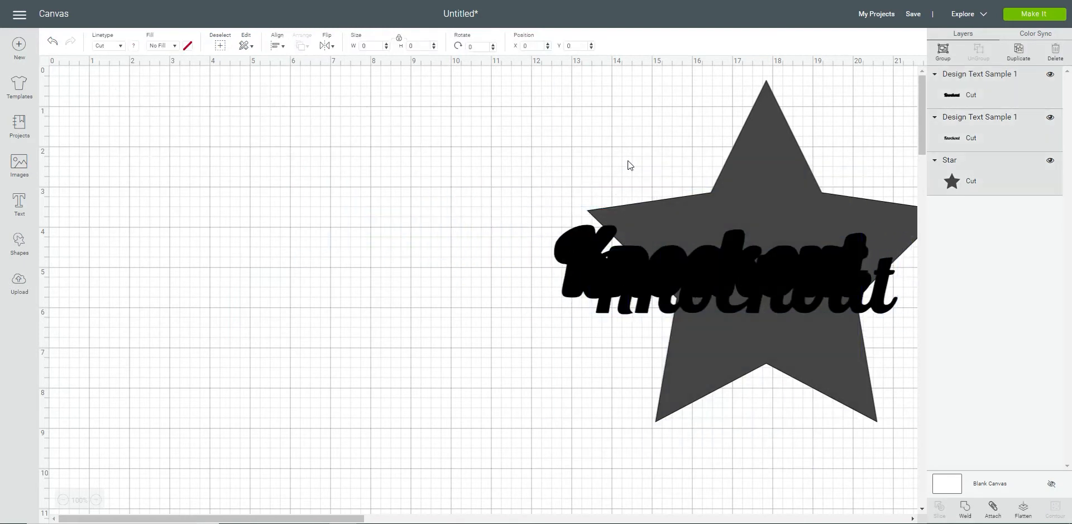
{"action": "left_click", "coordinate": [277, 46]}
{"action": "left_click", "coordinate": [311, 172]}
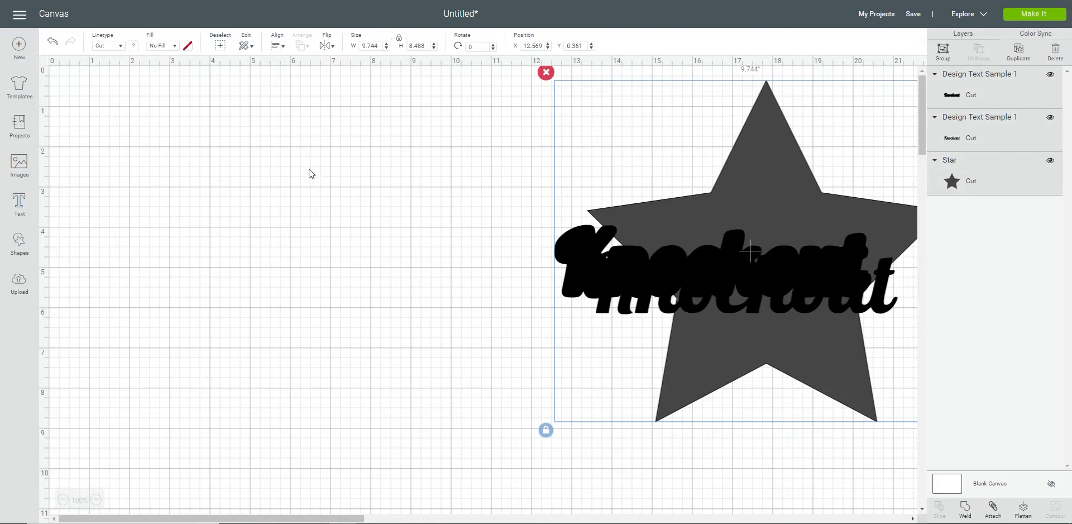
{"action": "left_click_drag", "start_coordinate": [695, 317], "coordinate": [494, 345]}
{"action": "left_click", "coordinate": [760, 304]}
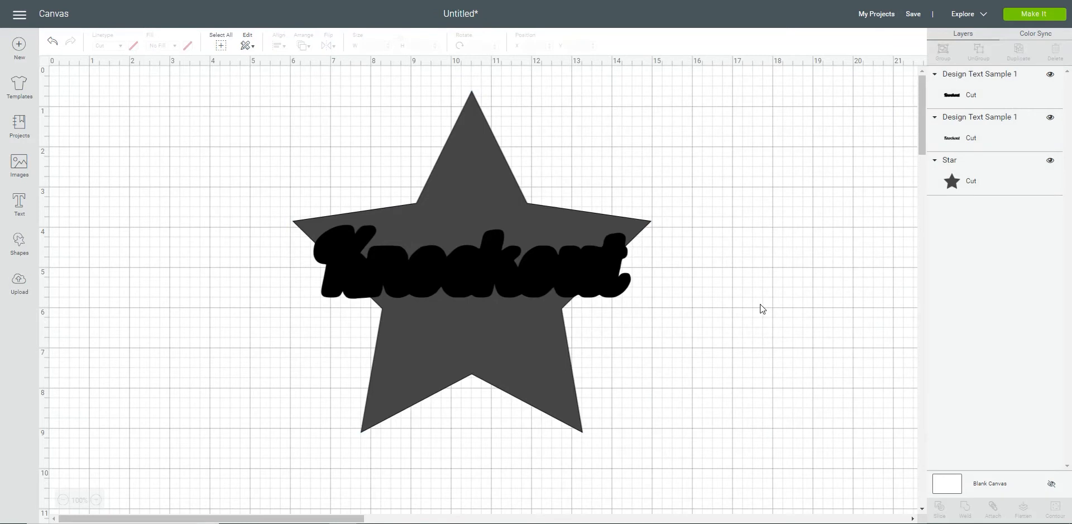
Move the plain Knockout text layer above the stroked text layer and color it white.
{"action": "left_click", "coordinate": [998, 98]}
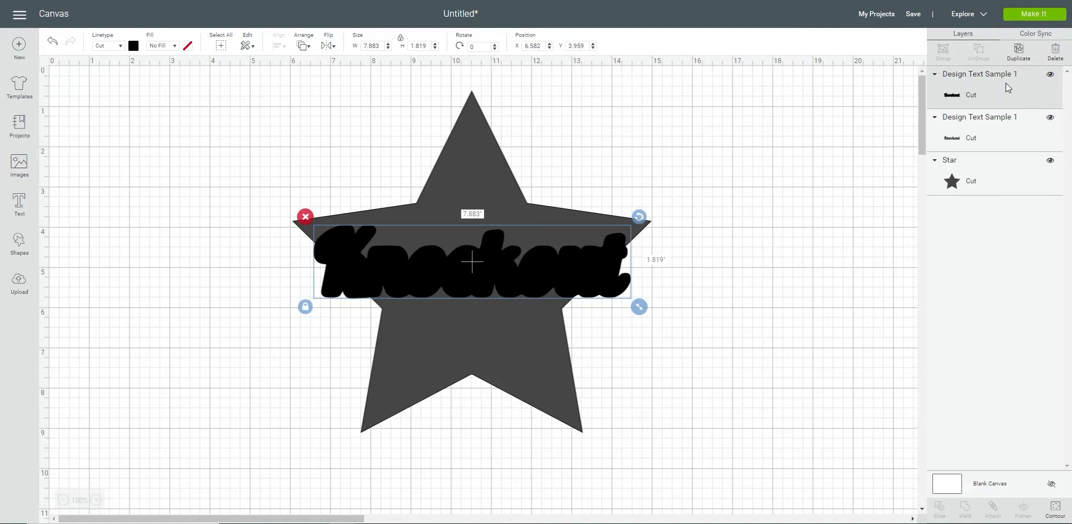
{"action": "left_click", "coordinate": [1013, 123]}
{"action": "left_click_drag", "start_coordinate": [1007, 120], "coordinate": [1011, 77]}
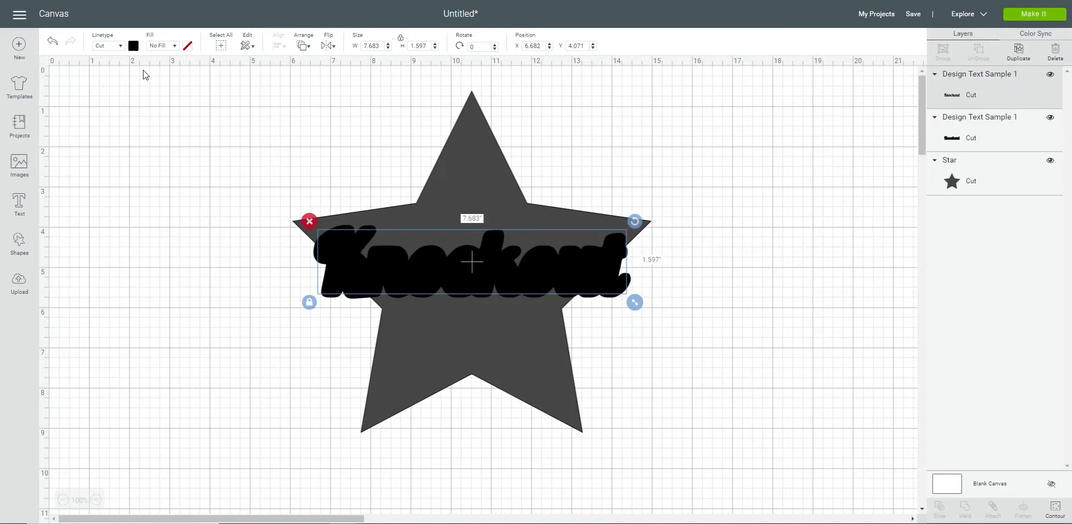
{"action": "left_click", "coordinate": [134, 46]}
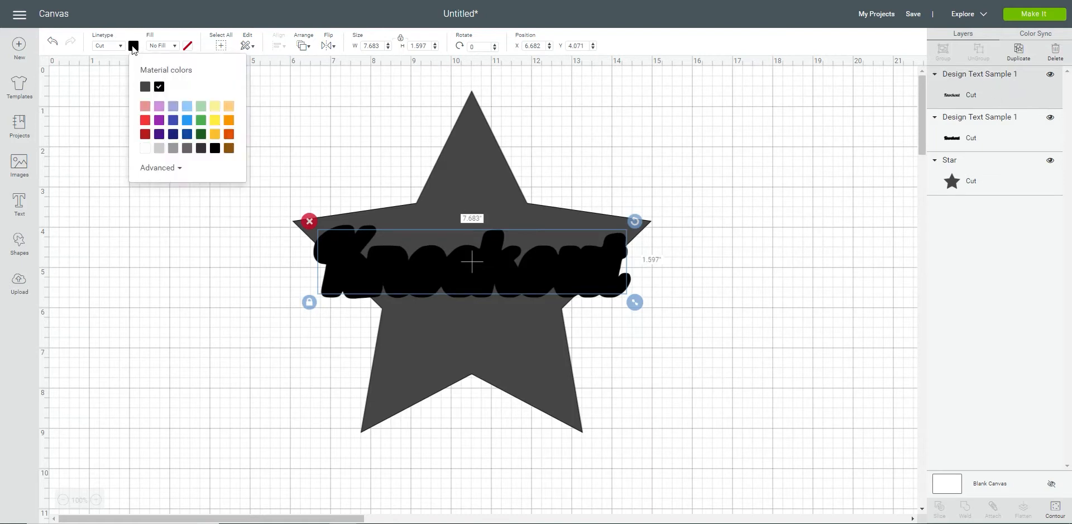
{"action": "left_click", "coordinate": [146, 148]}
{"action": "left_click", "coordinate": [233, 289]}
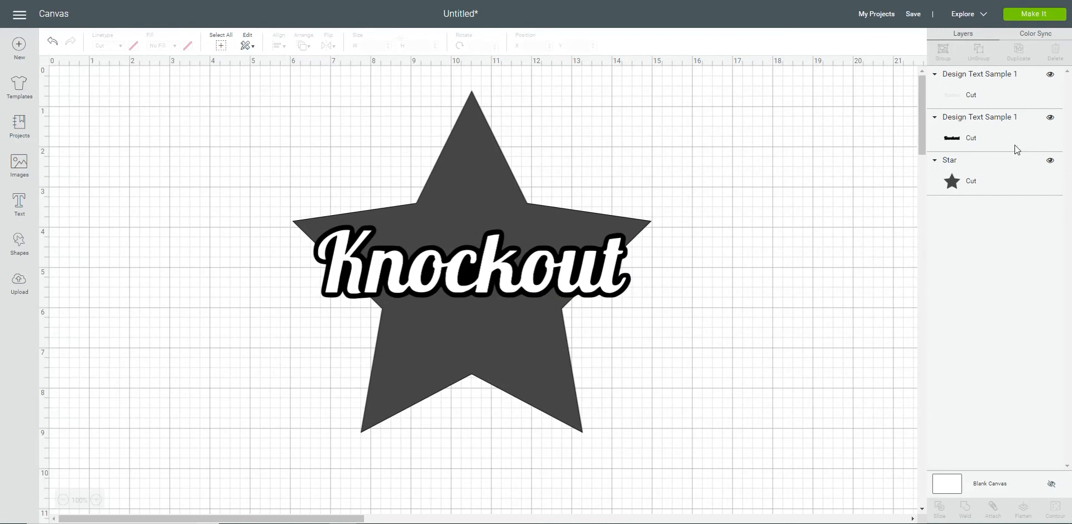
Enlarge the plain and stroked Knockout texts together to about 12.76 in wide and position them across the star.
{"action": "left_click", "coordinate": [1022, 119]}
{"action": "left_click", "coordinate": [1012, 92], "text": "shift"}
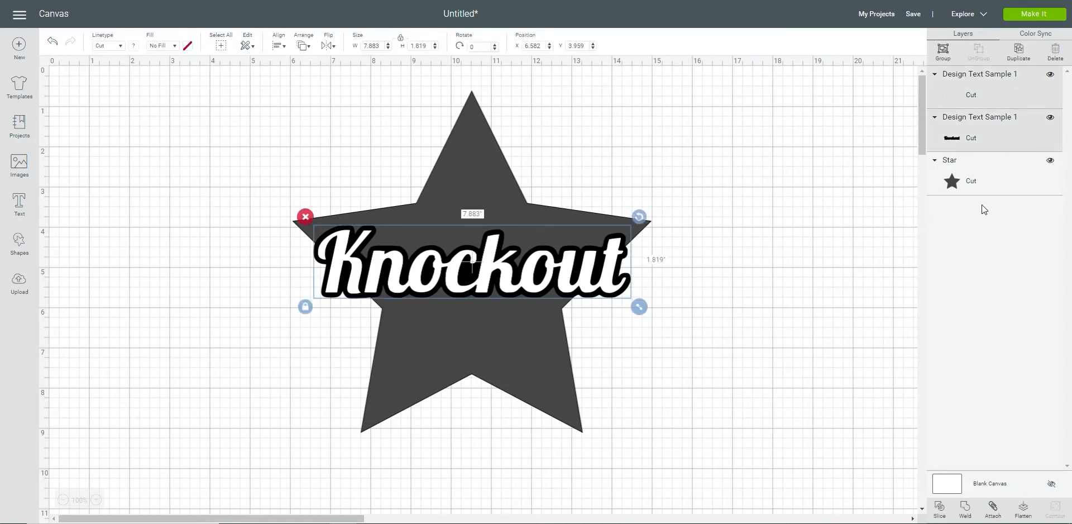
{"action": "left_click_drag", "start_coordinate": [640, 307], "coordinate": [842, 371]}
{"action": "left_click_drag", "start_coordinate": [789, 333], "coordinate": [682, 324]}
Center the enlarged Knockout texts and the star on each other.
{"action": "left_click", "coordinate": [694, 394]}
{"action": "left_click_drag", "start_coordinate": [685, 452], "coordinate": [293, 128]}
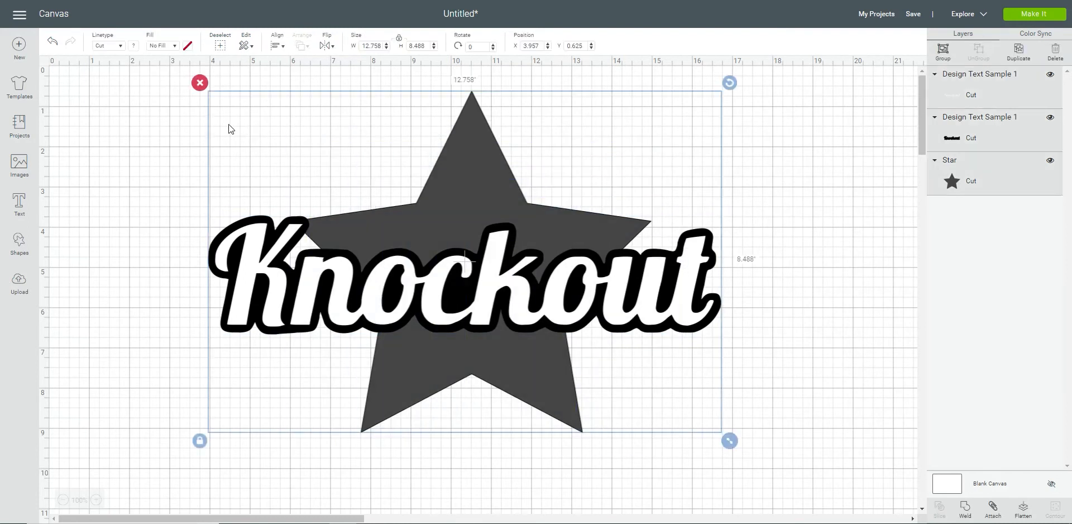
{"action": "left_click", "coordinate": [275, 47]}
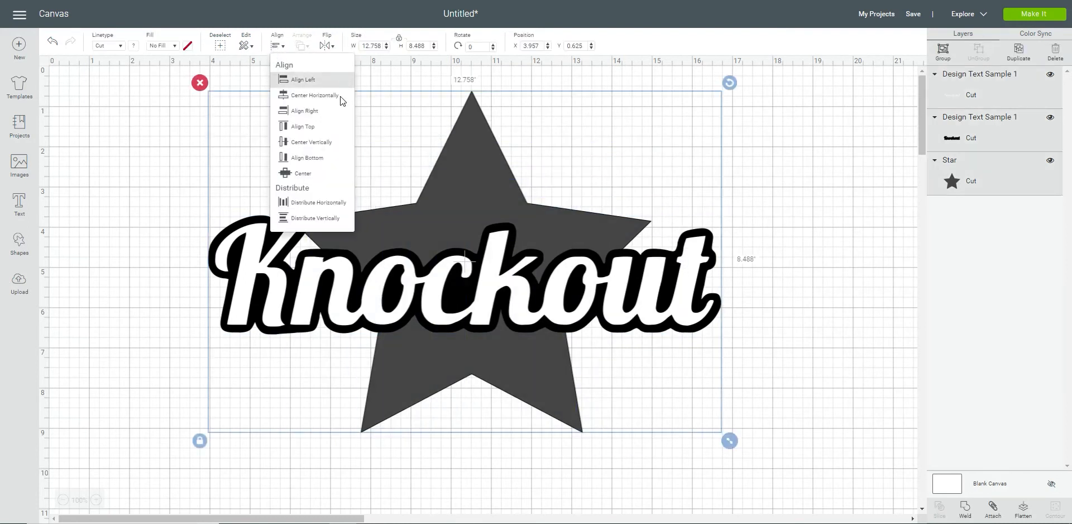
{"action": "left_click", "coordinate": [310, 172]}
{"action": "left_click", "coordinate": [830, 343]}
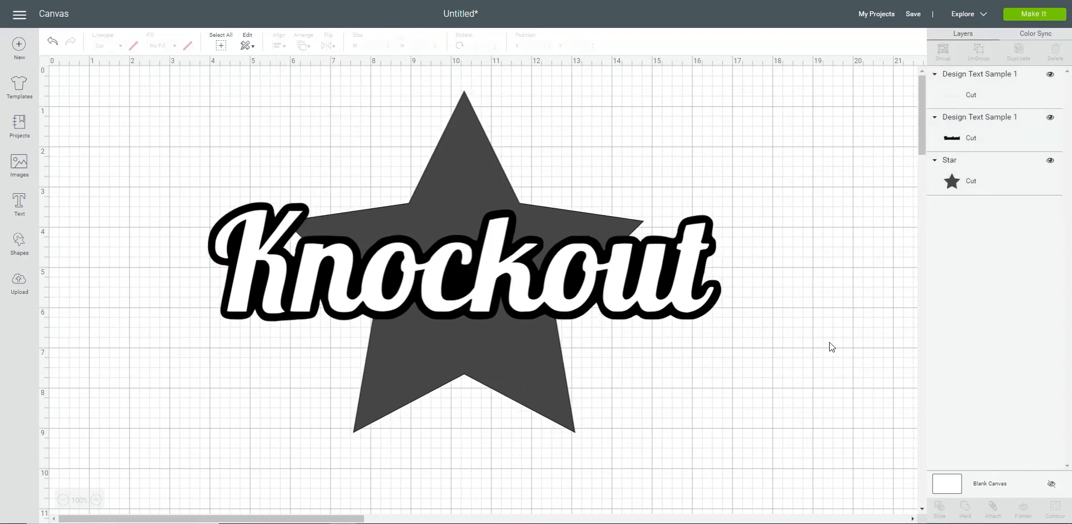
Hide the white Knockout text layer and slice the star with the black stroked text.
{"action": "left_click", "coordinate": [1051, 78]}
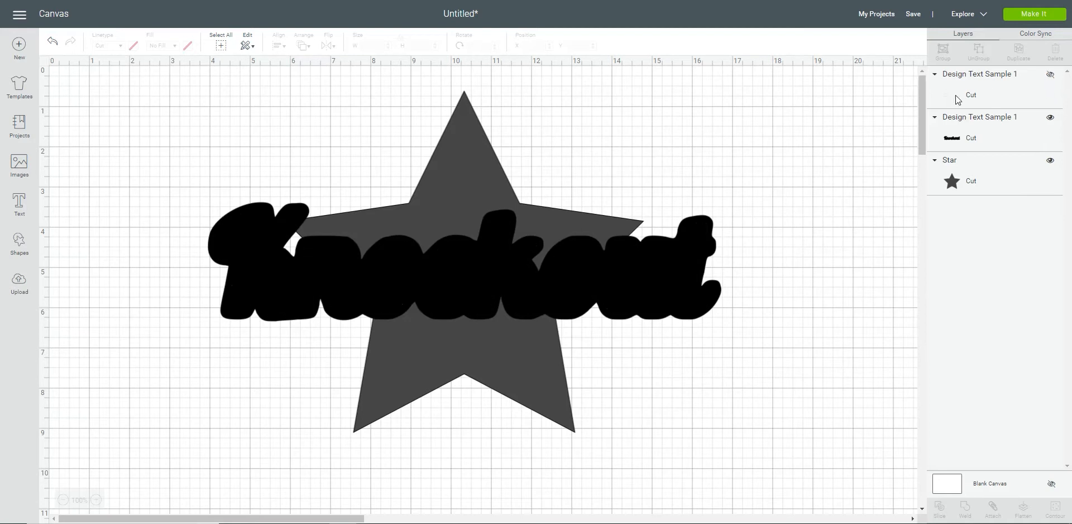
{"action": "left_click", "coordinate": [1009, 138]}
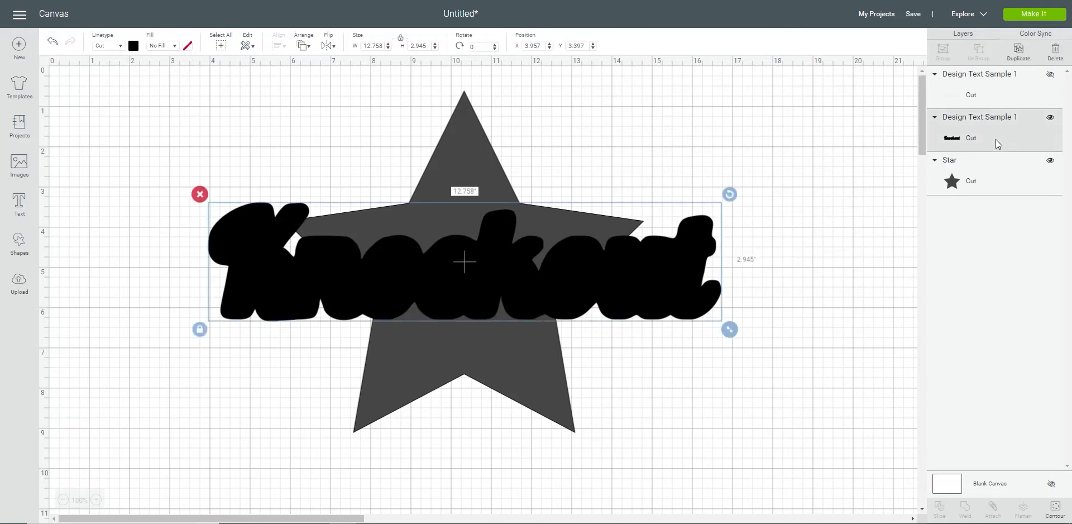
{"action": "left_click", "coordinate": [1001, 180], "text": "shift"}
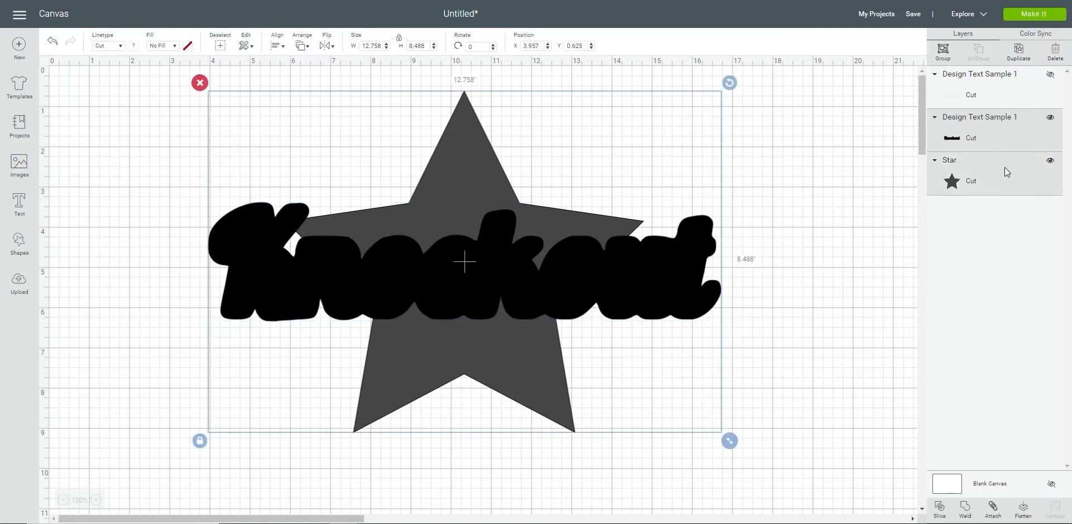
{"action": "left_click", "coordinate": [940, 508]}
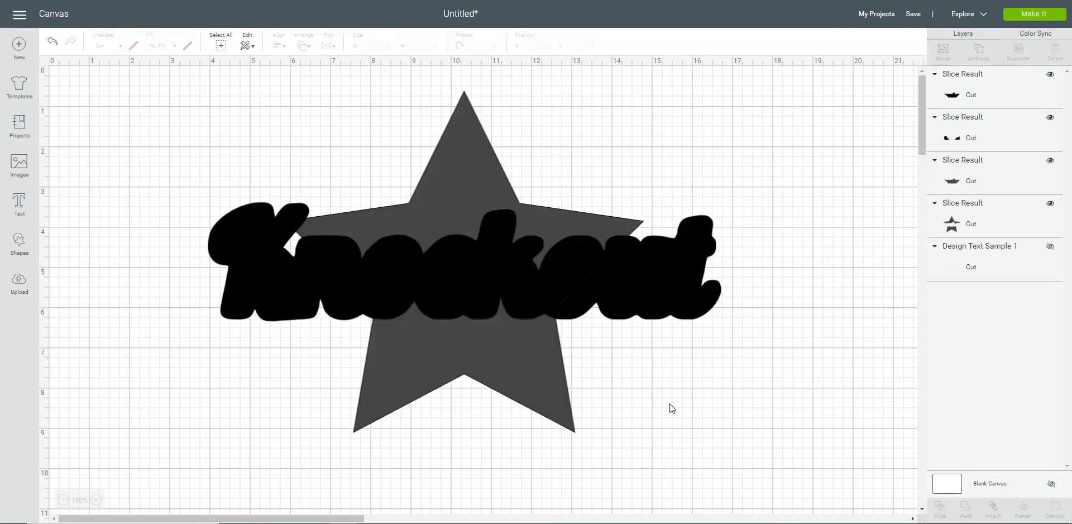
Delete the black slice pieces and the star's cut-out piece, and show the white Knockout text layer again.
{"action": "left_click", "coordinate": [500, 280]}
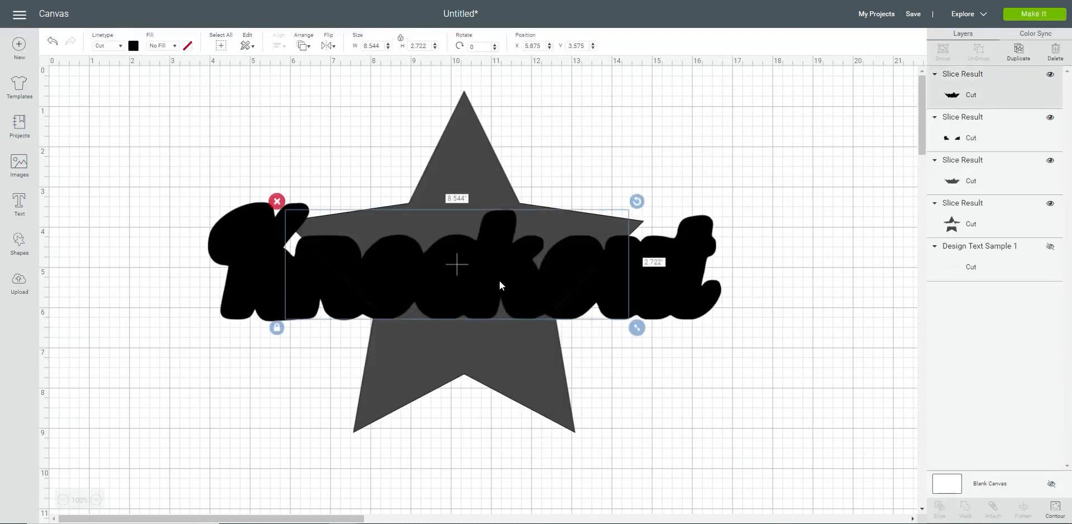
{"action": "key", "text": "Delete"}
{"action": "left_click", "coordinate": [476, 275]}
{"action": "key", "text": "Delete"}
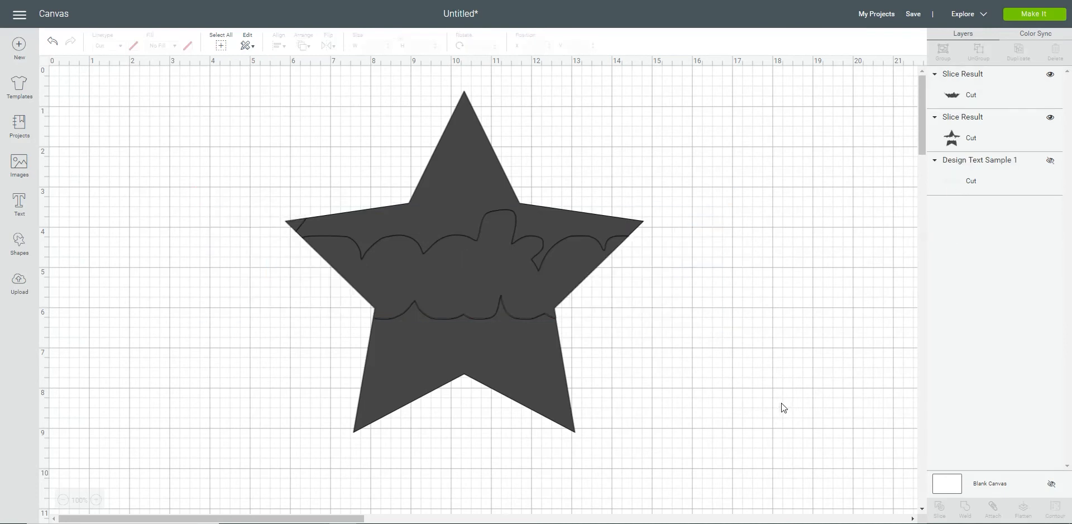
{"action": "left_click", "coordinate": [590, 292]}
{"action": "key", "text": "Delete"}
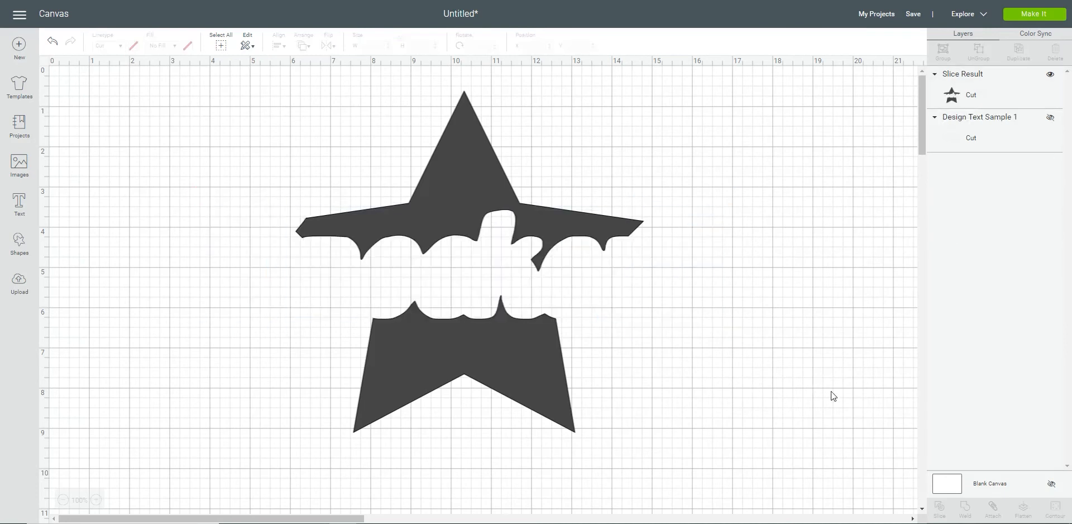
{"action": "left_click", "coordinate": [1051, 120]}
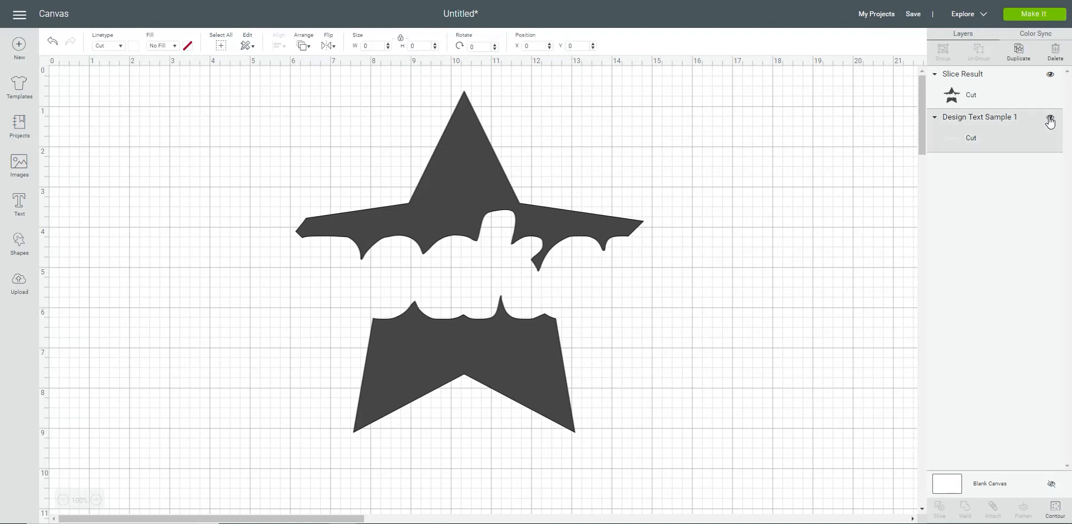
Recolor the sliced star dark red using the material colors.
{"action": "left_click", "coordinate": [797, 362]}
{"action": "left_click", "coordinate": [458, 144]}
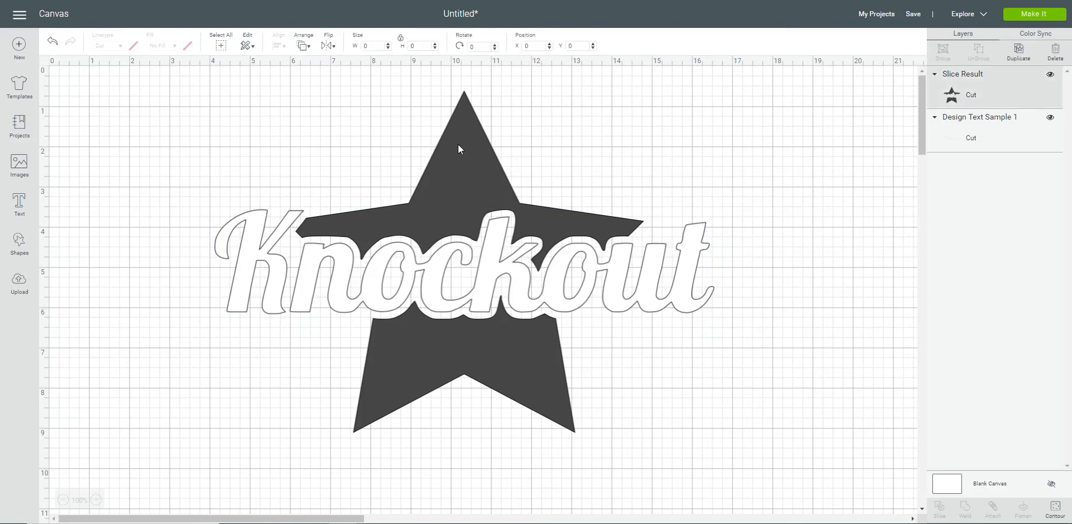
{"action": "left_click", "coordinate": [133, 47]}
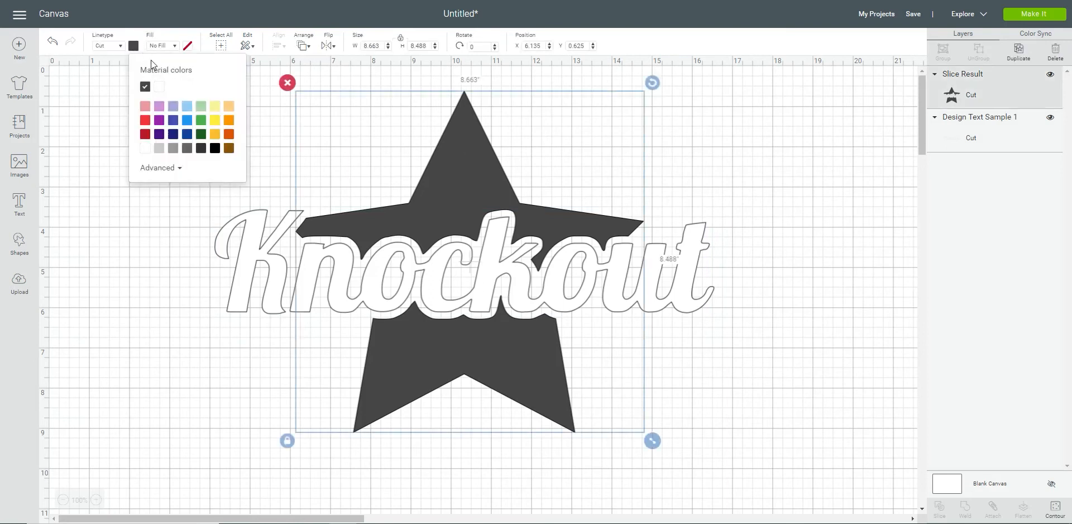
{"action": "left_click", "coordinate": [145, 135]}
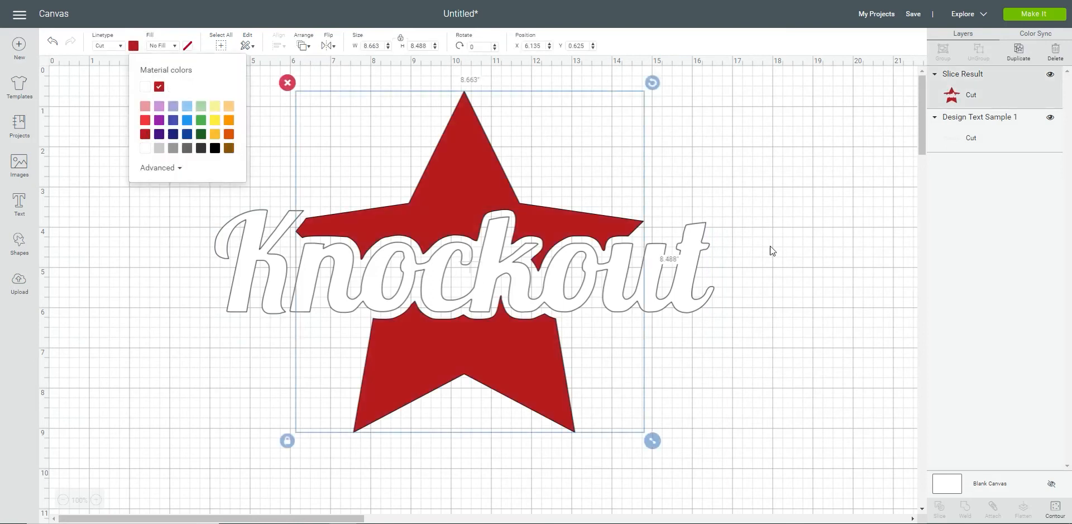
{"action": "left_click", "coordinate": [886, 239]}
Recolor the white Knockout text layer golden yellow using the material colors and deselect it.
{"action": "left_click", "coordinate": [1017, 133]}
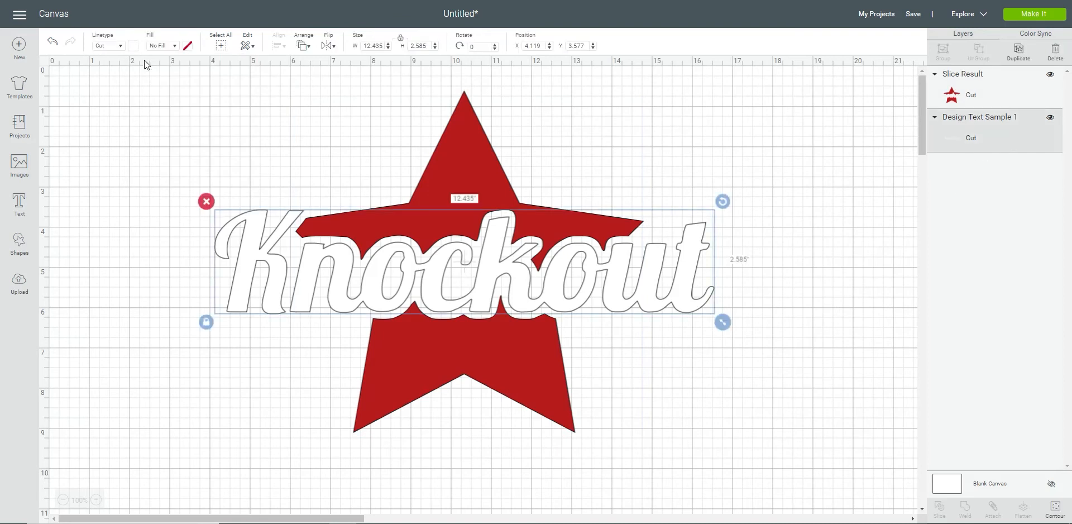
{"action": "left_click", "coordinate": [134, 46]}
{"action": "left_click", "coordinate": [215, 134]}
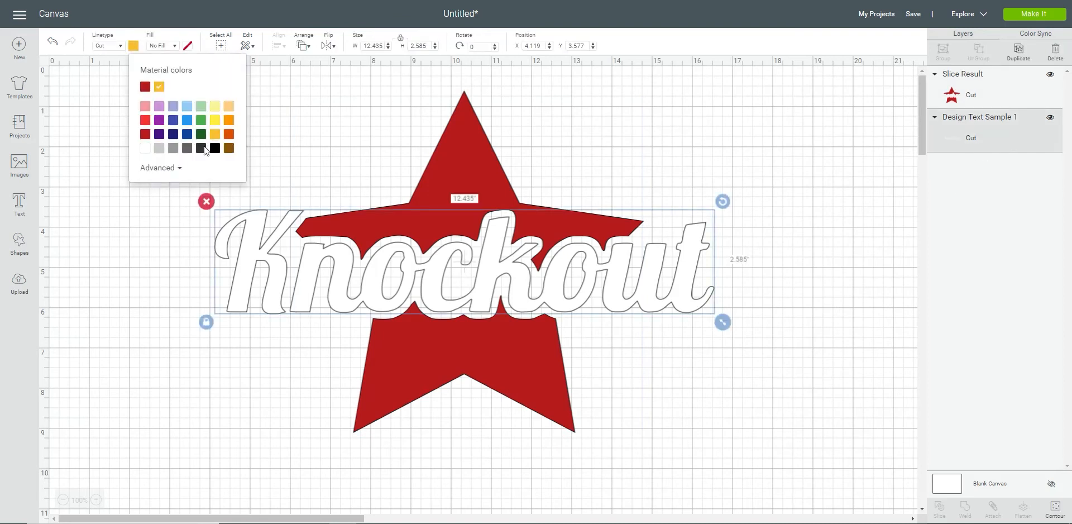
{"action": "left_click", "coordinate": [68, 302]}
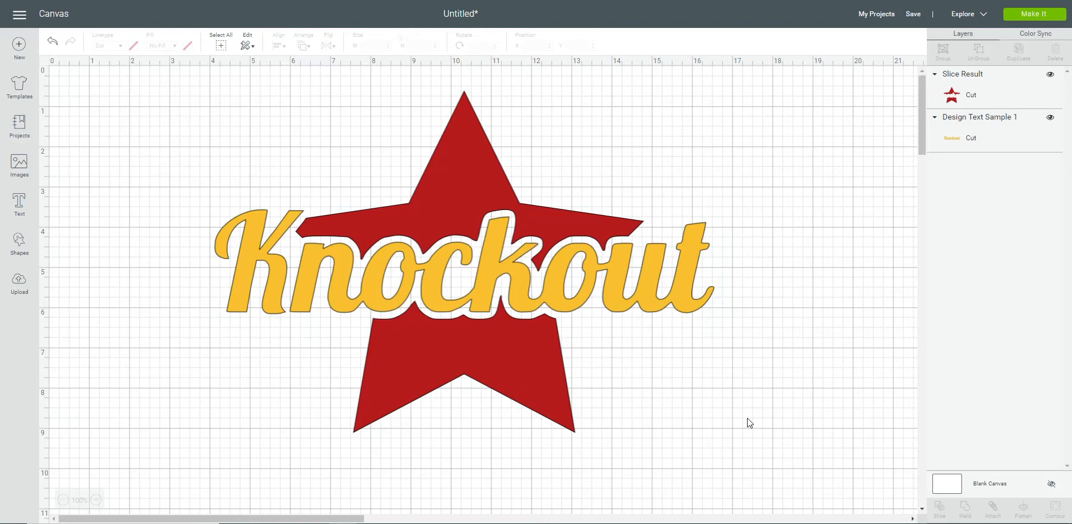